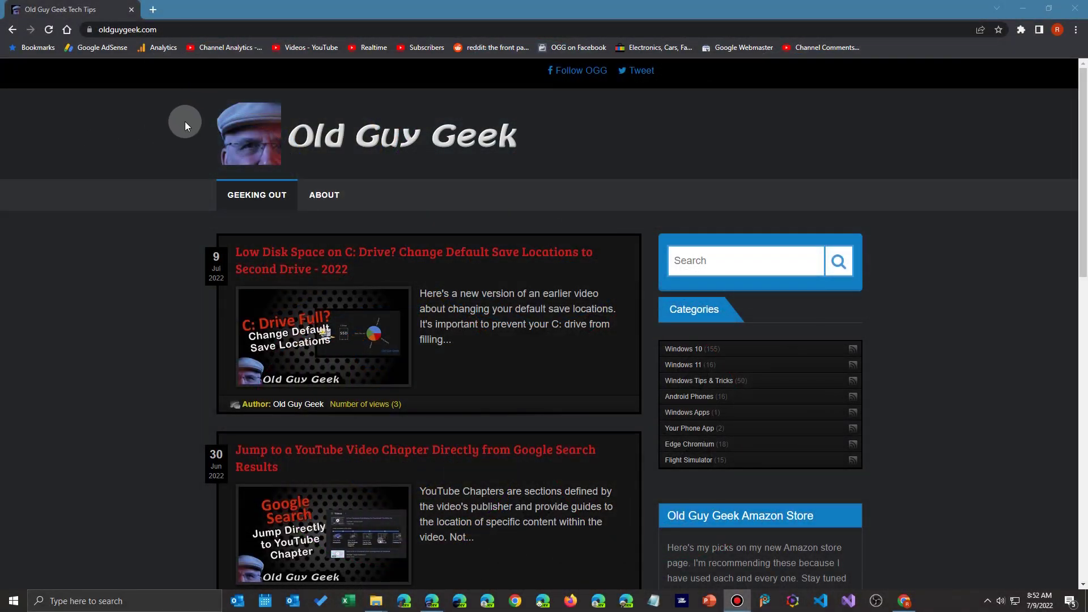
- Add a blank New Tab page beside the Old Guy Geek Tech Tips tab
click(154, 9)
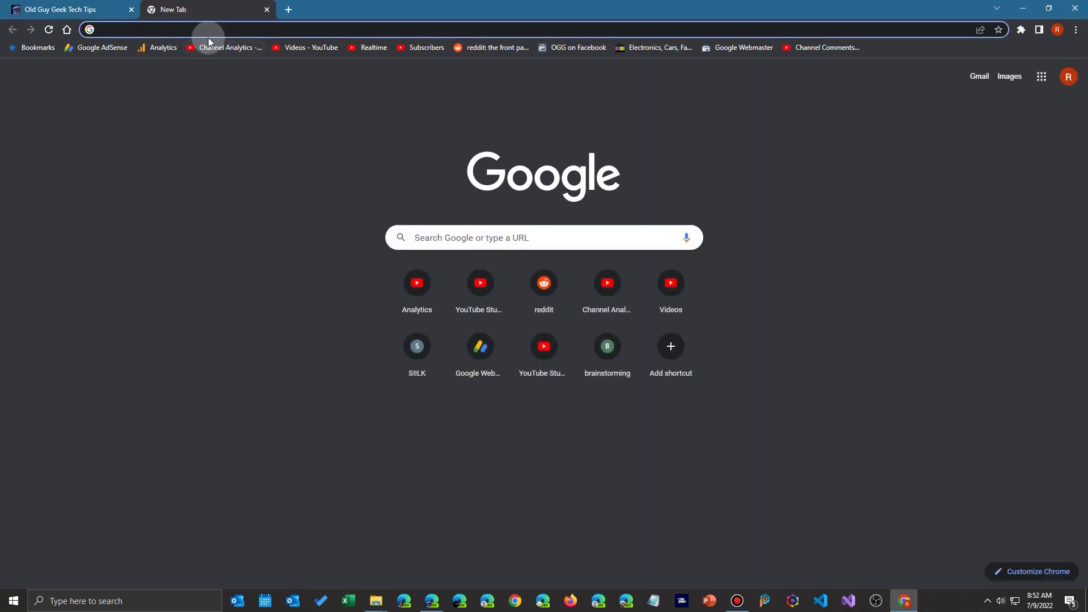
- Load thesr71blackbird.com in the new tab and theatarigeek.com in a third tab
text(the)
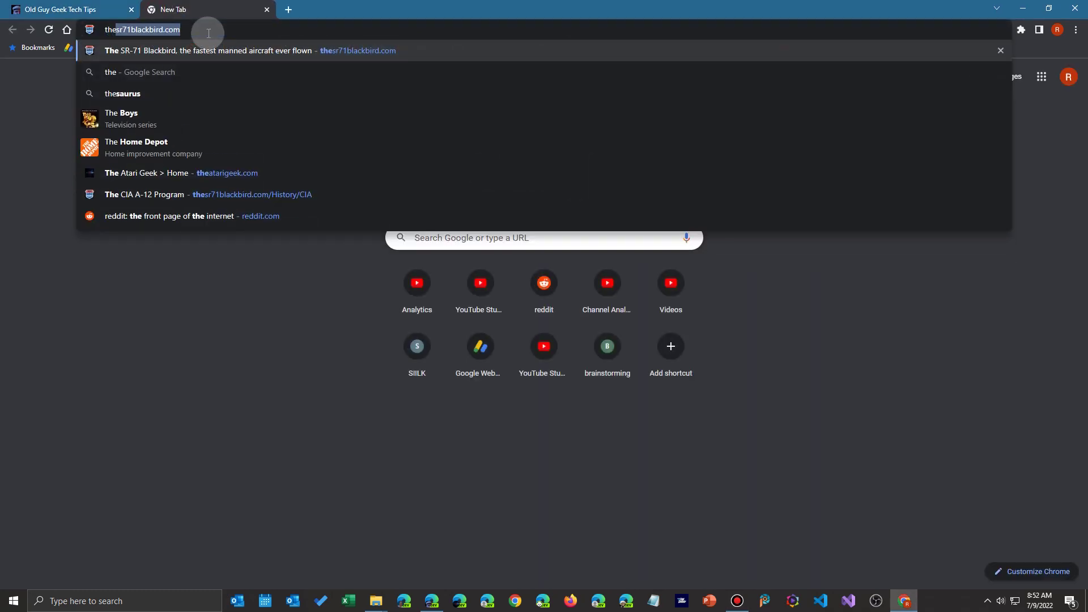
key(Return)
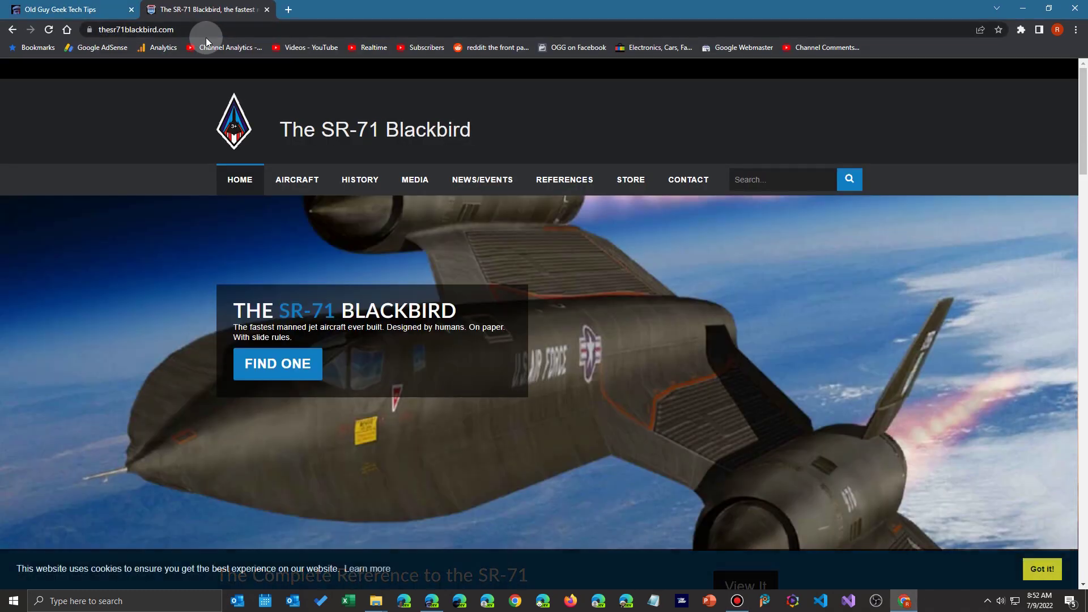
click(288, 10)
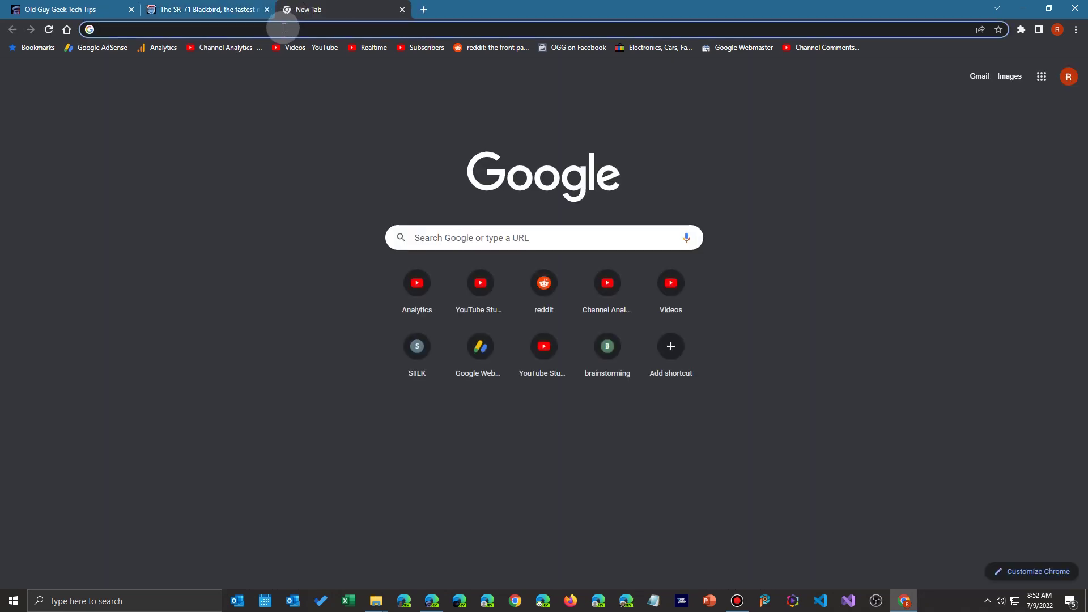
click(284, 28)
text(theatarigeek.com)
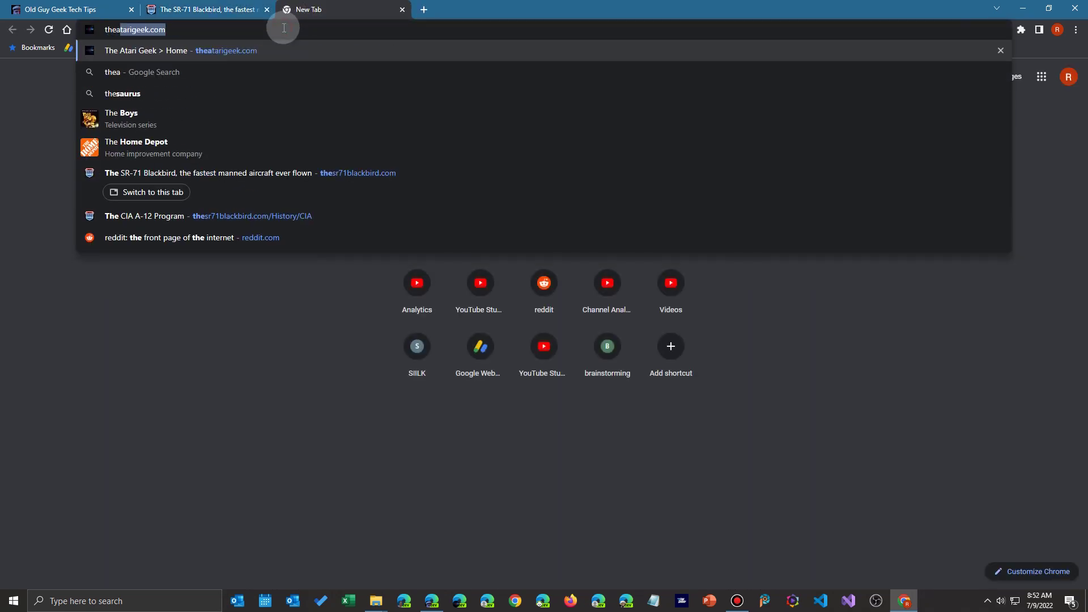
key(Return)
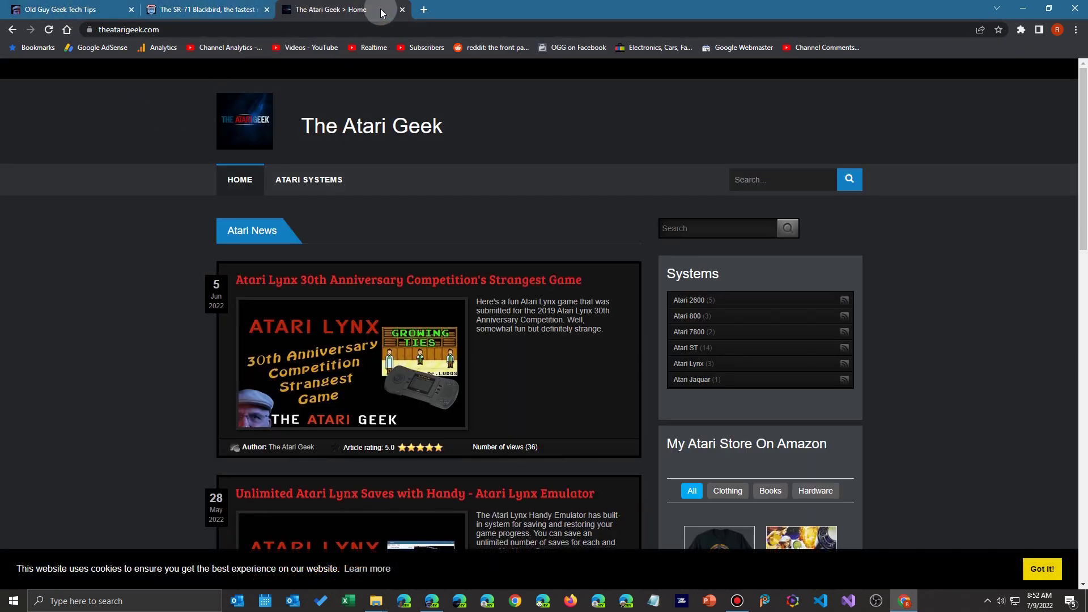
click(1076, 32)
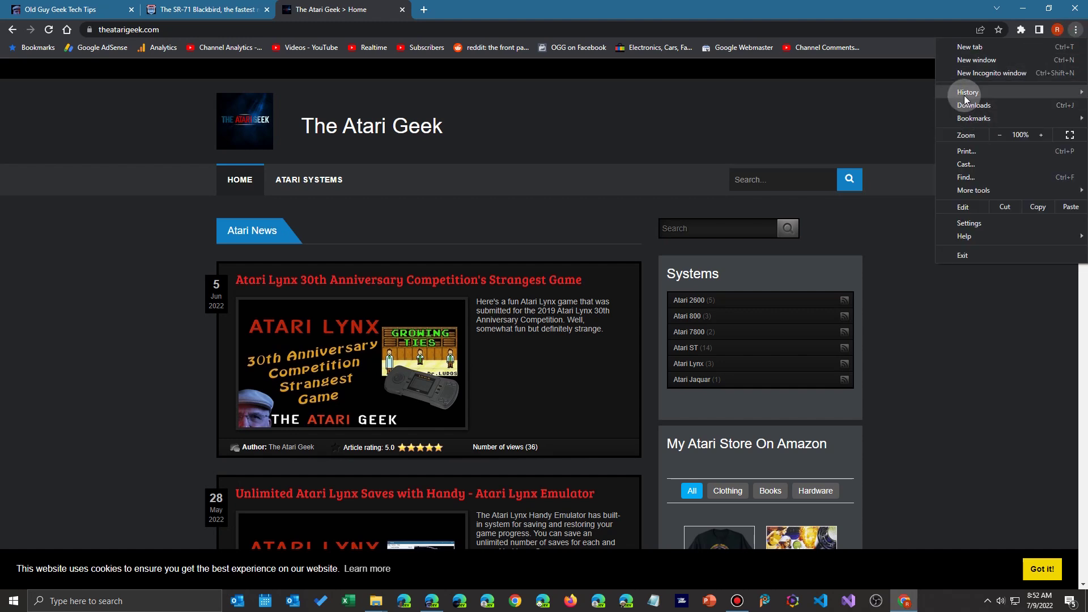
mouse_move(965, 96)
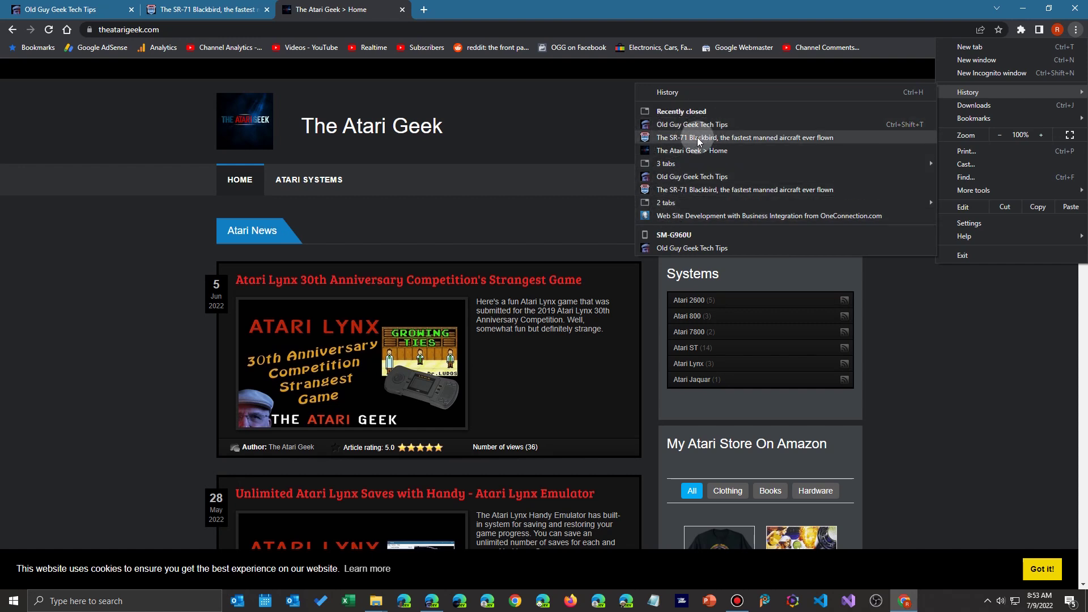
mouse_move(663, 165)
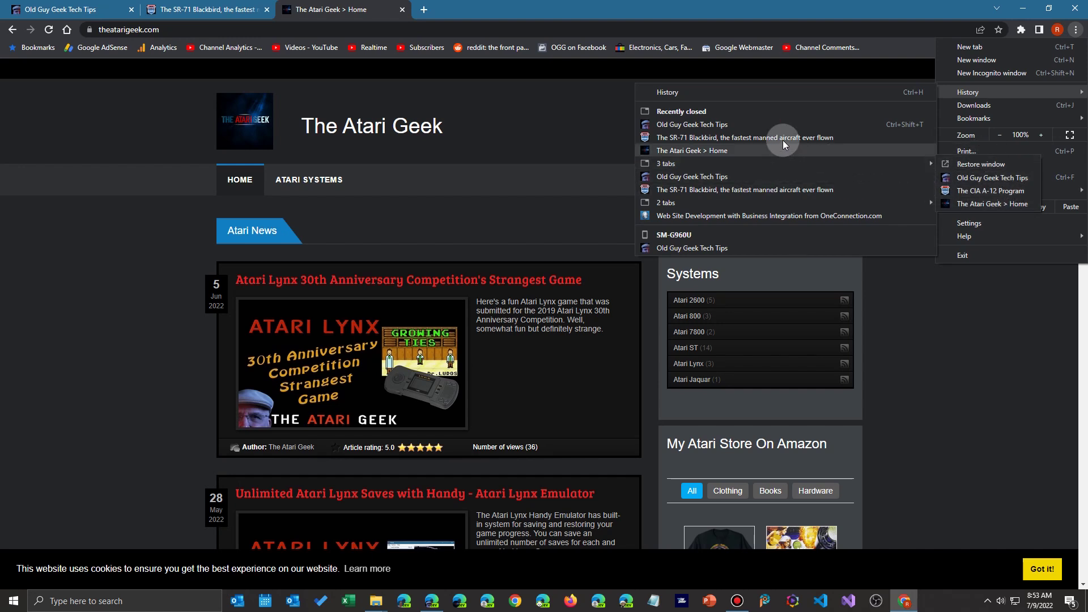
click(475, 8)
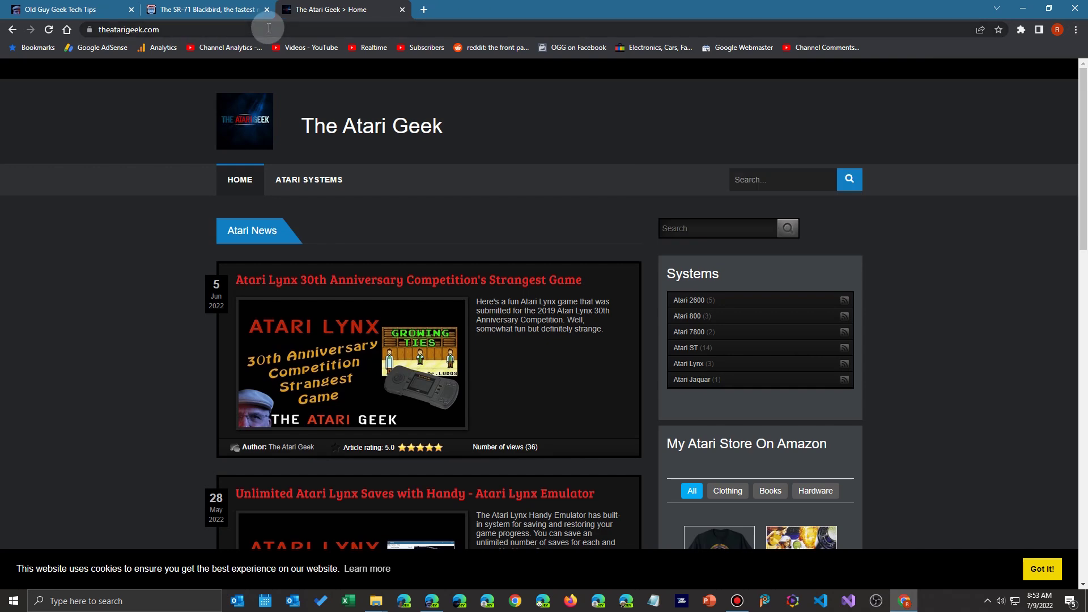
click(403, 9)
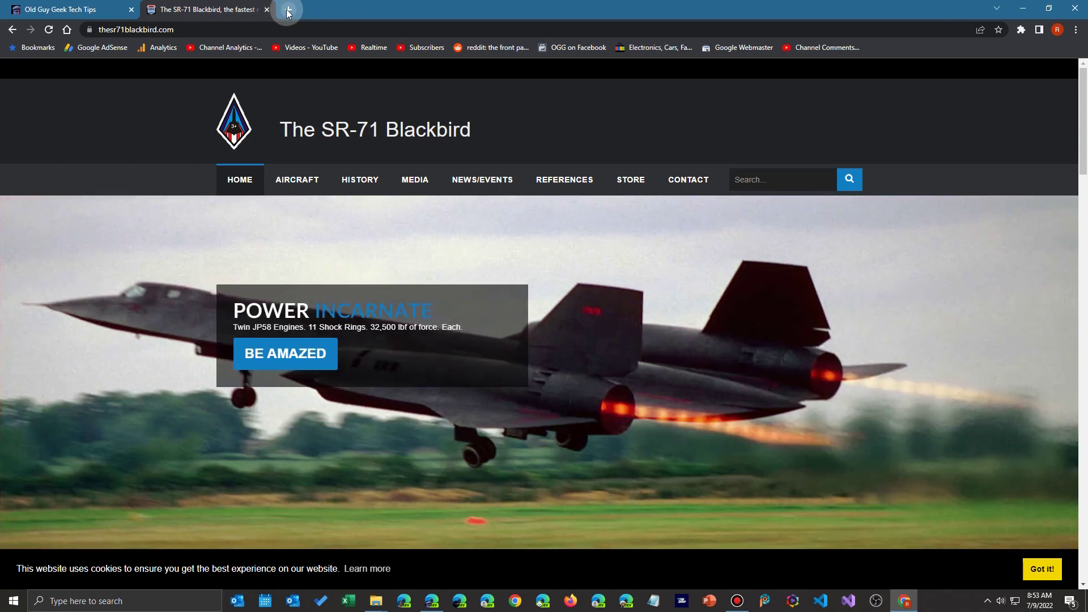
- Reopen the closed Atari Geek tab from the tab strip's Reopen closed tab option
right_click(289, 12)
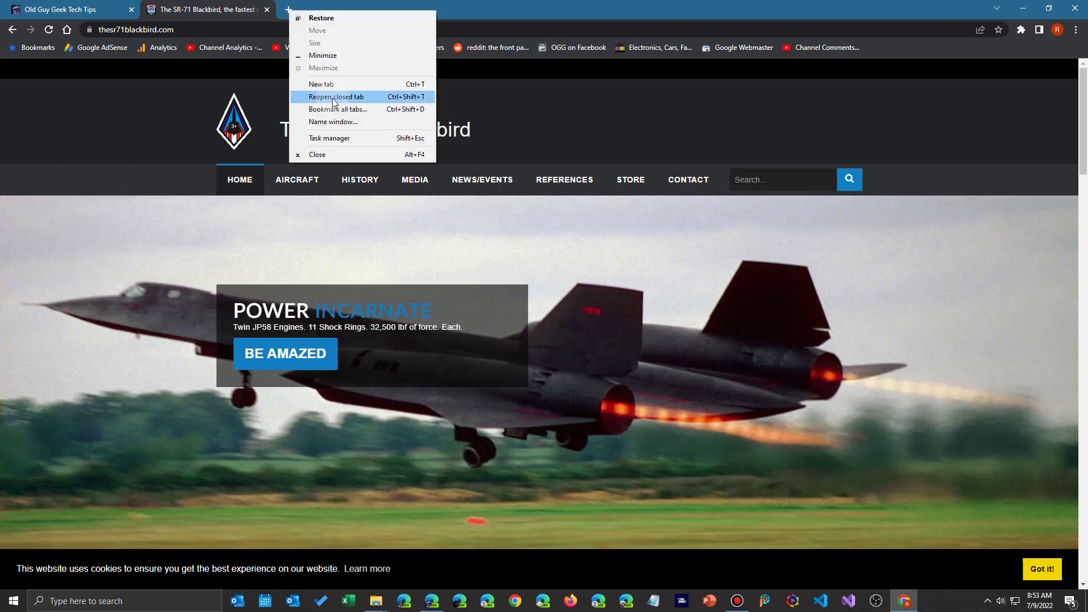
click(1075, 30)
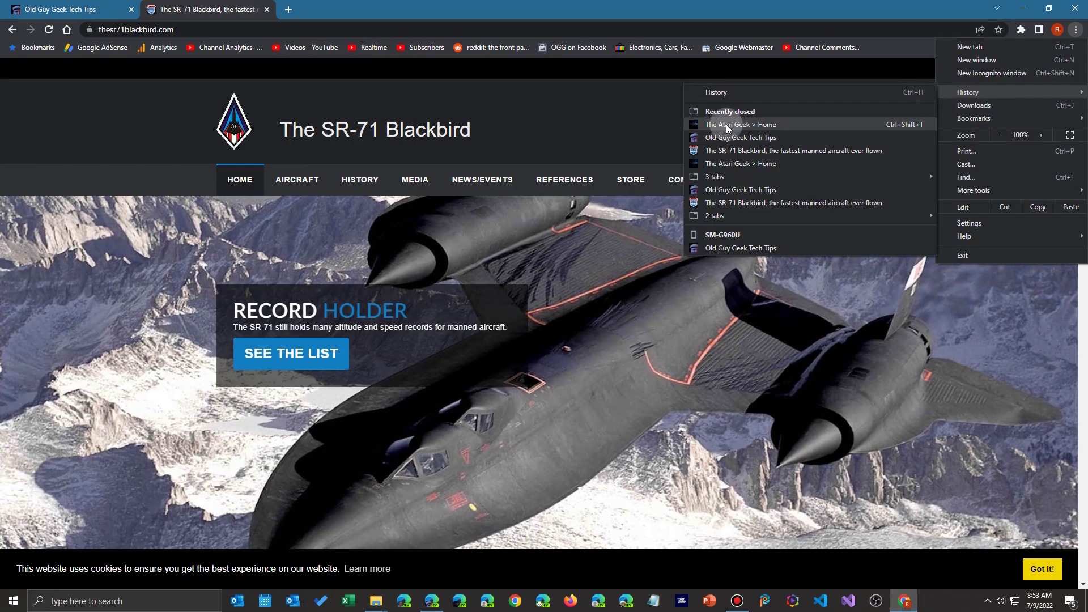
right_click(289, 10)
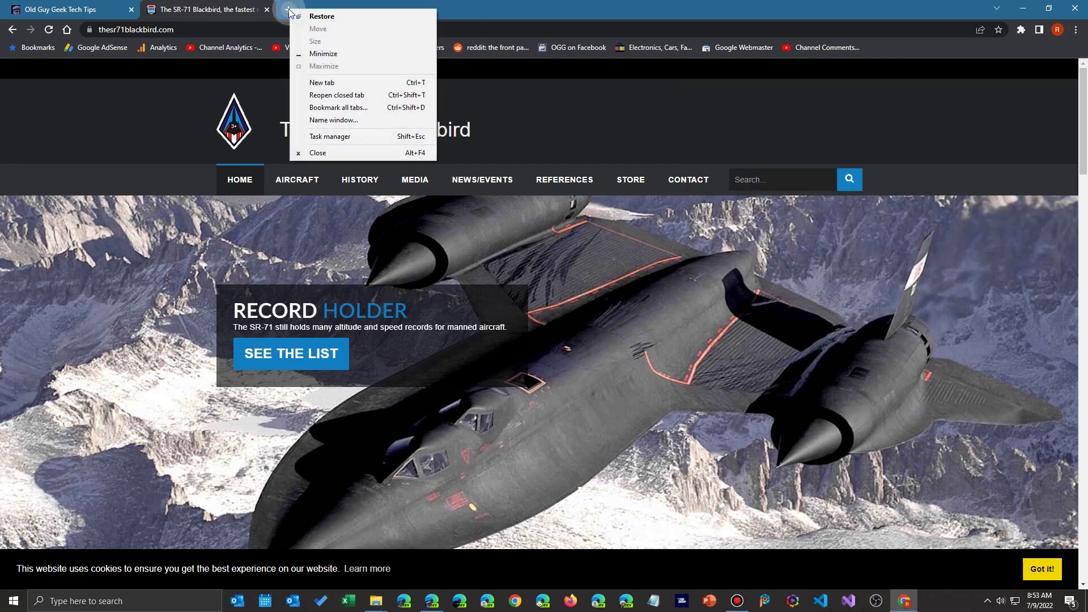
click(325, 94)
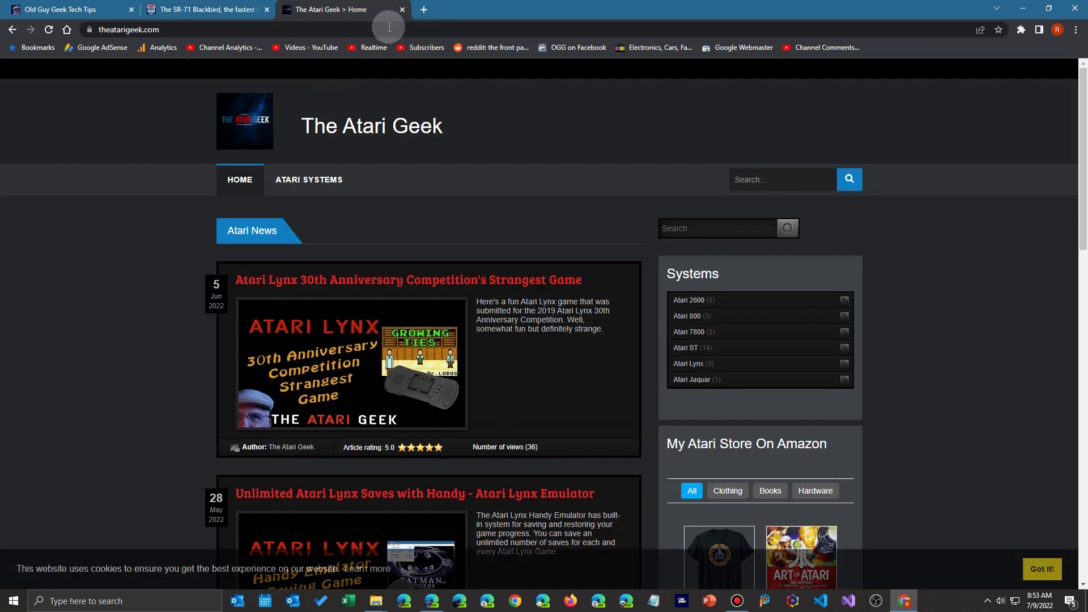
- Close the SR-71 Blackbird tab and restore it the same way
click(266, 9)
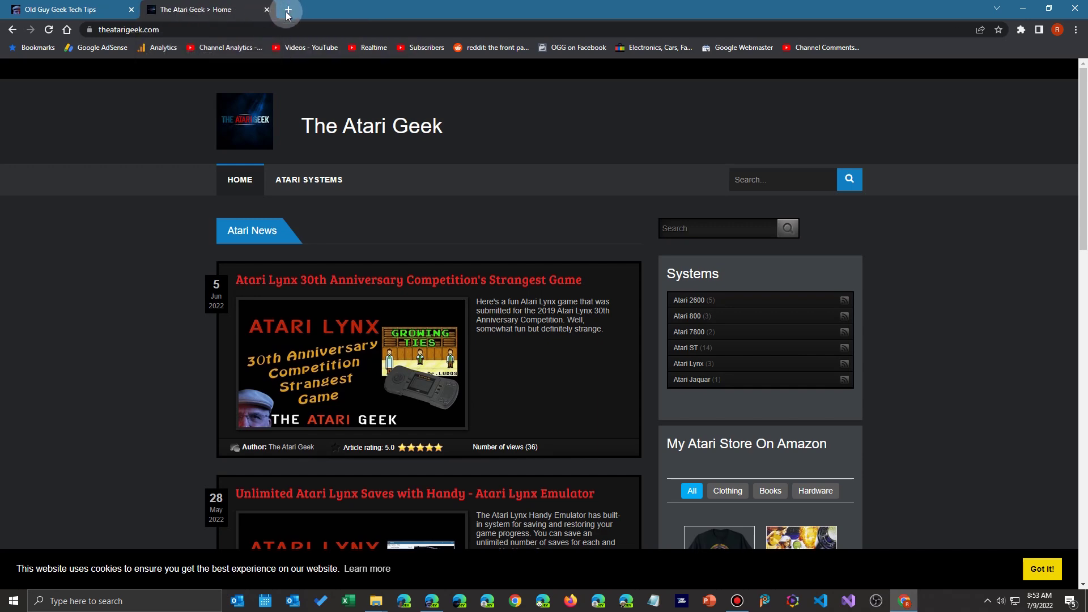
right_click(287, 14)
click(336, 98)
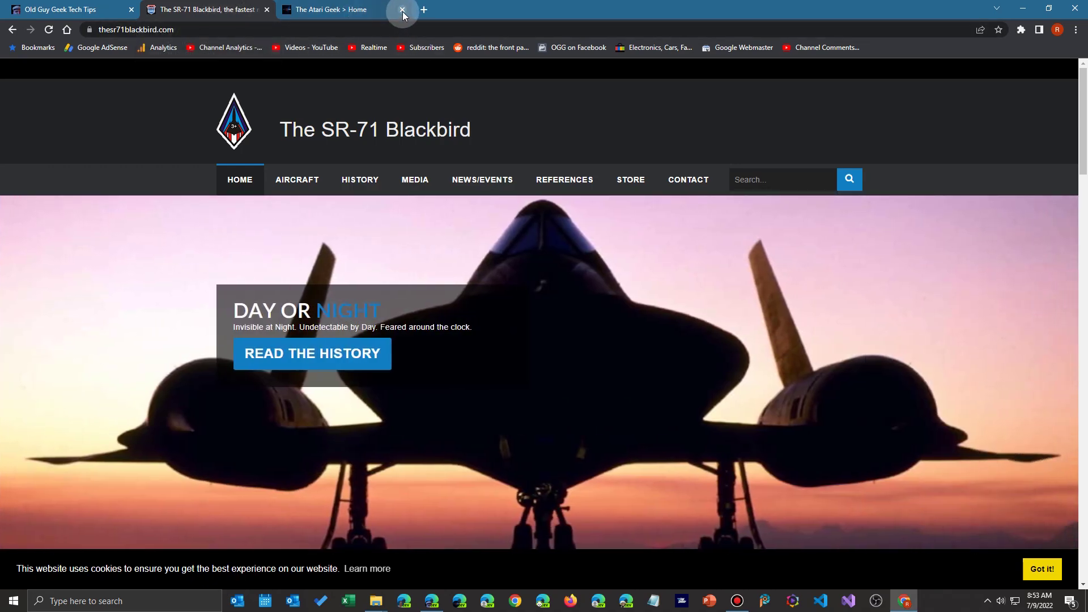
- Close The Atari Geek and SR-71 tabs, then reopen both via Reopen closed tab
click(402, 11)
click(266, 10)
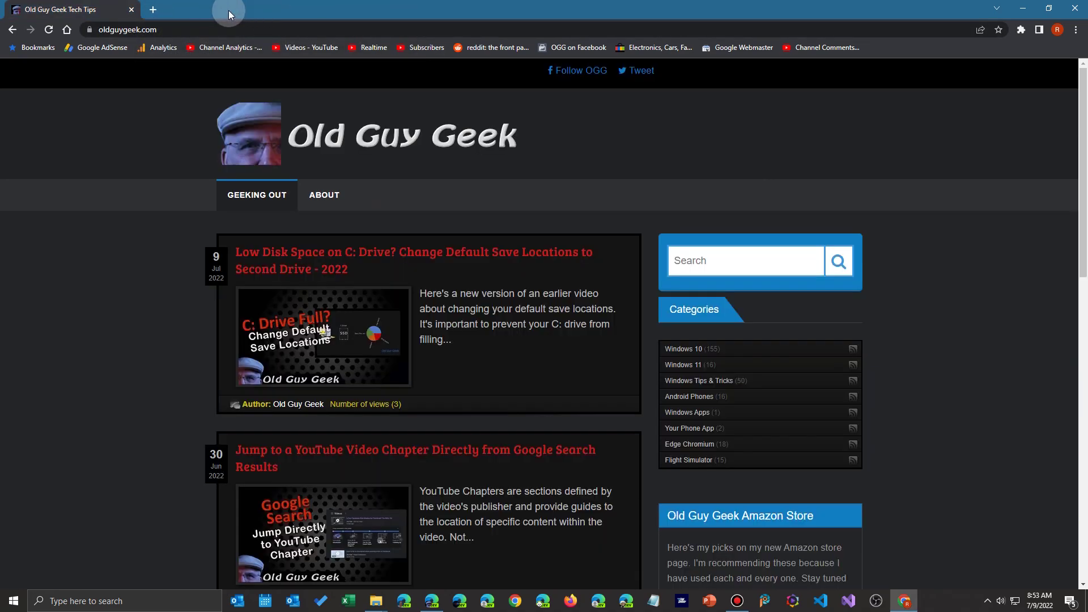
right_click(153, 10)
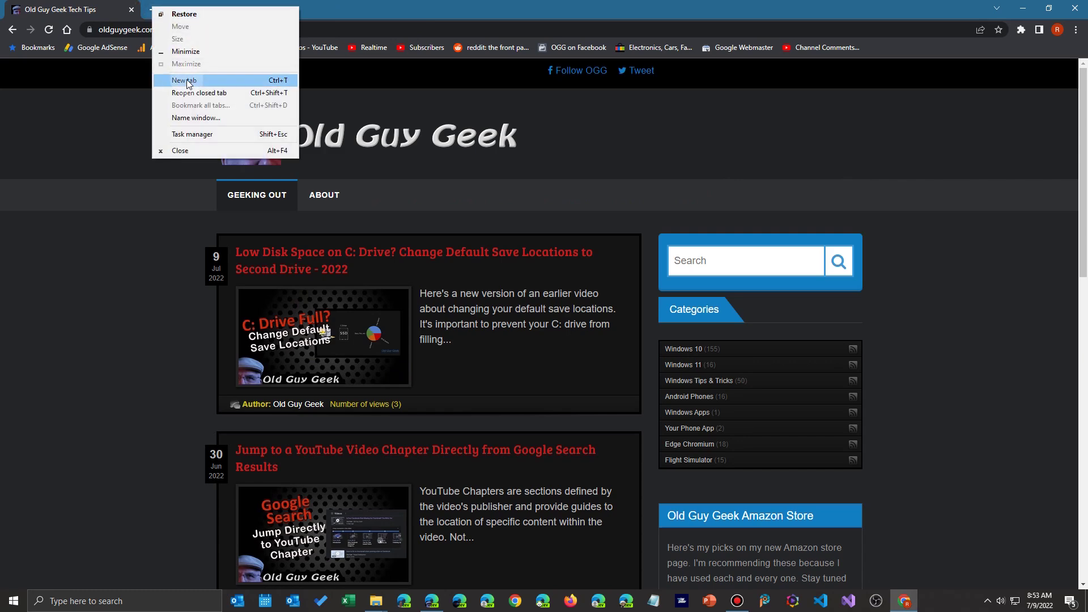
click(188, 93)
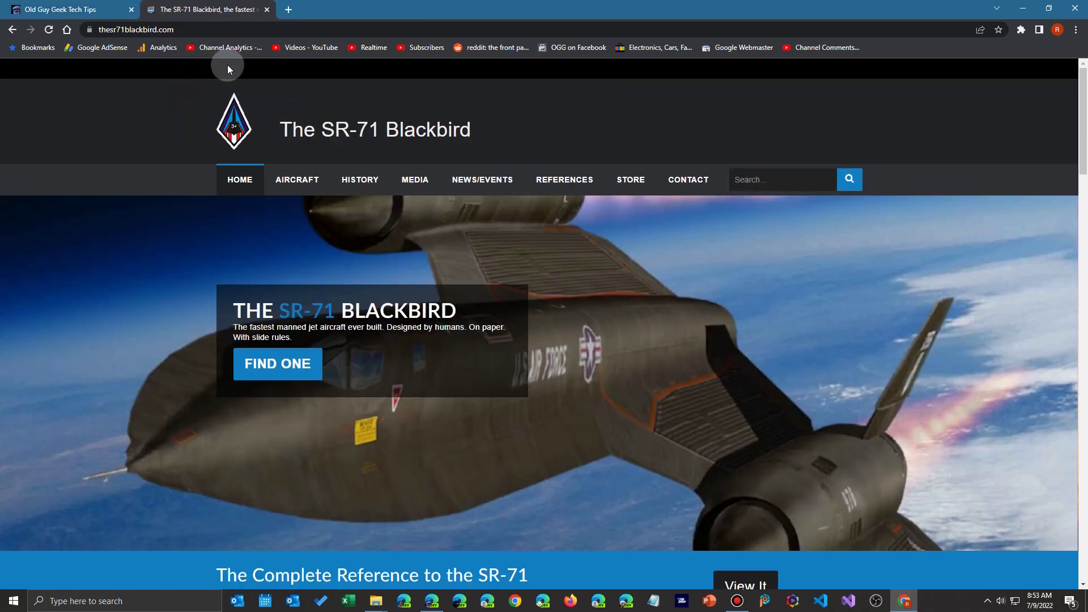
right_click(285, 12)
click(336, 98)
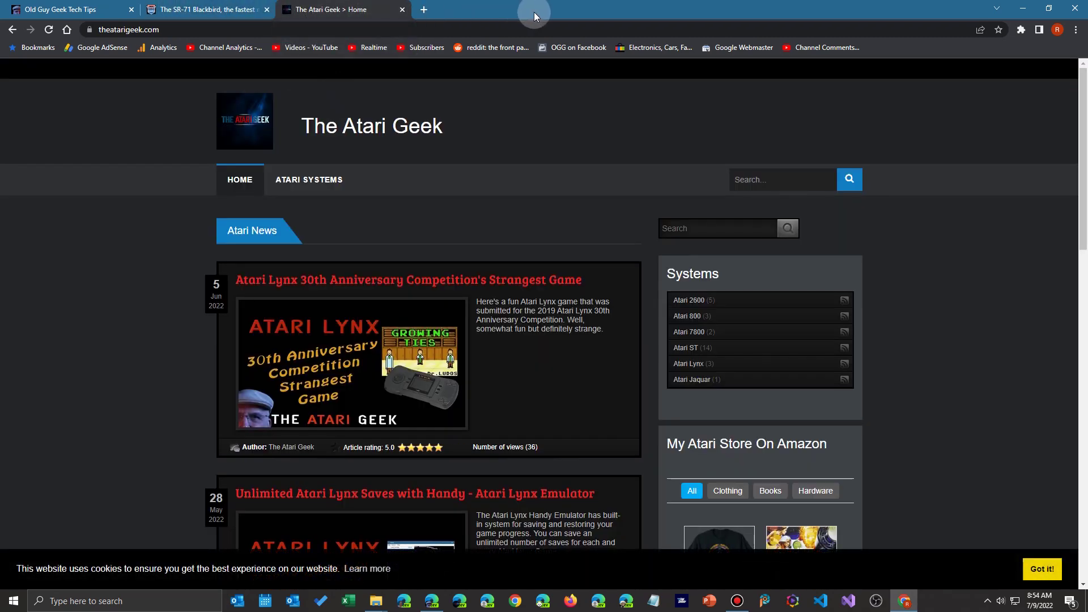
- Restore the group of 3 recently closed tabs from History, then close the Chrome window
click(1075, 29)
mouse_move(979, 93)
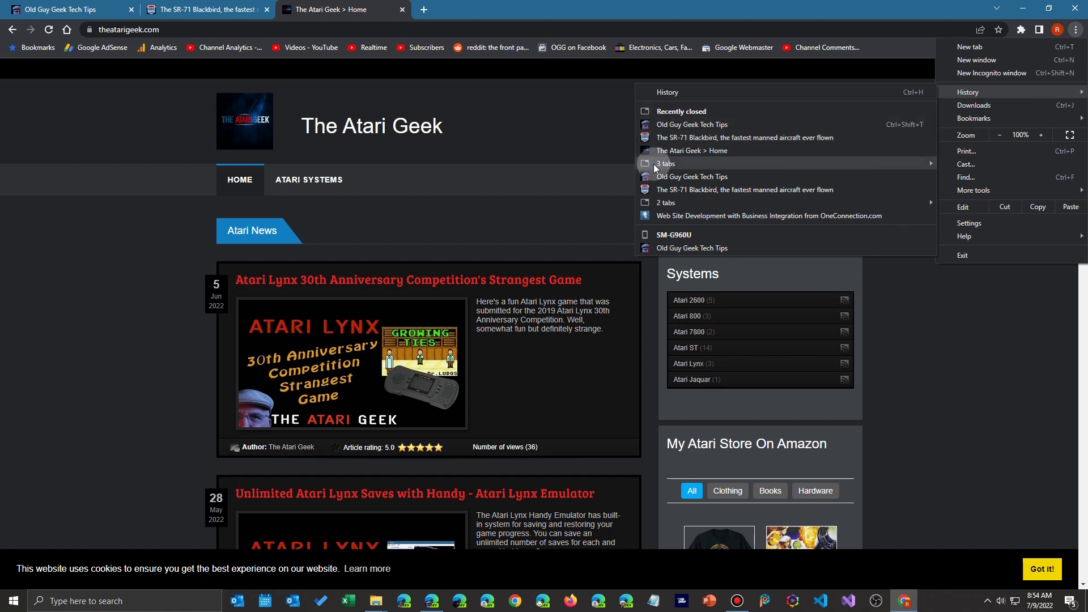
click(933, 164)
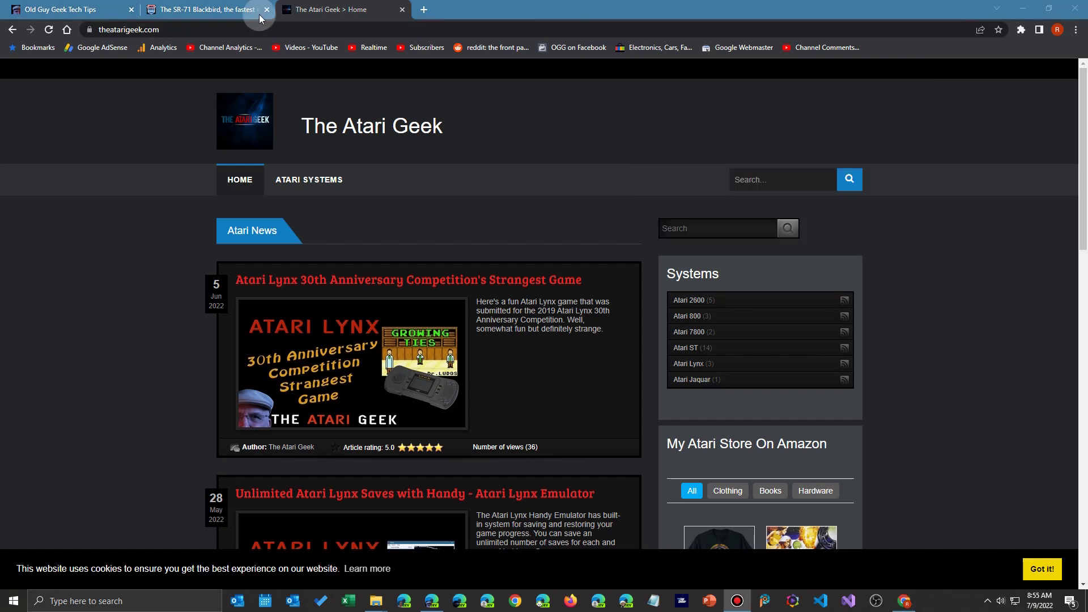
click(1077, 9)
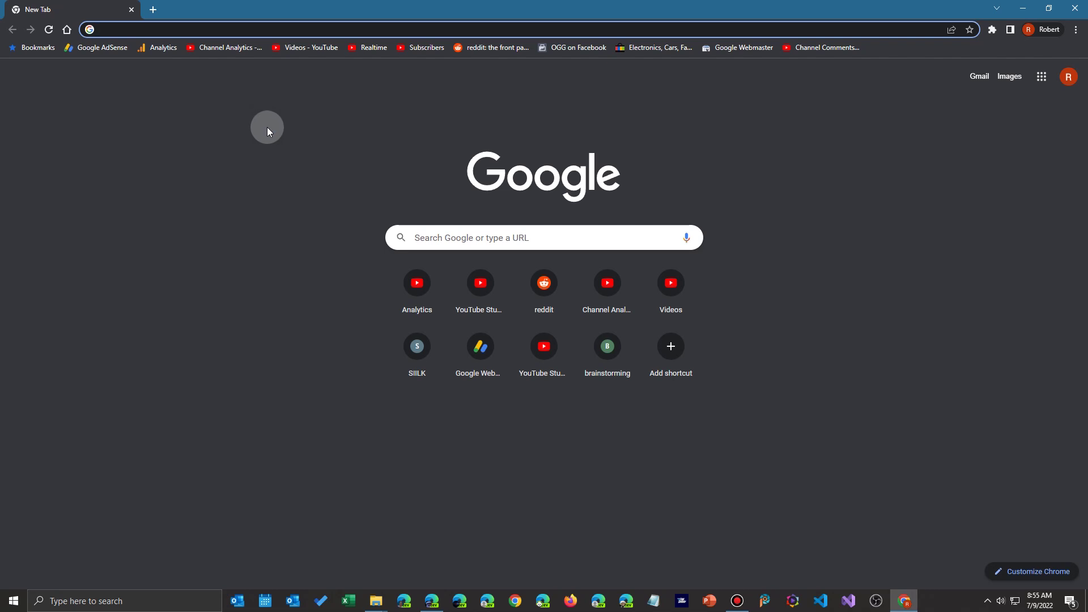
- Reopen the closed three-tab window via Reopen closed window, move it aside, then close it
right_click(152, 13)
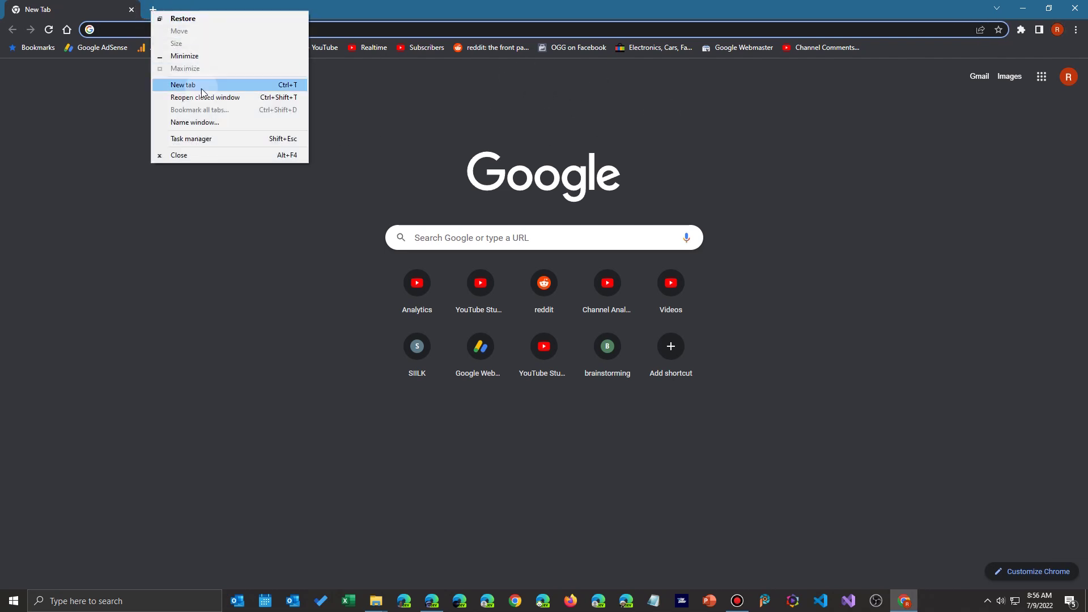
click(237, 100)
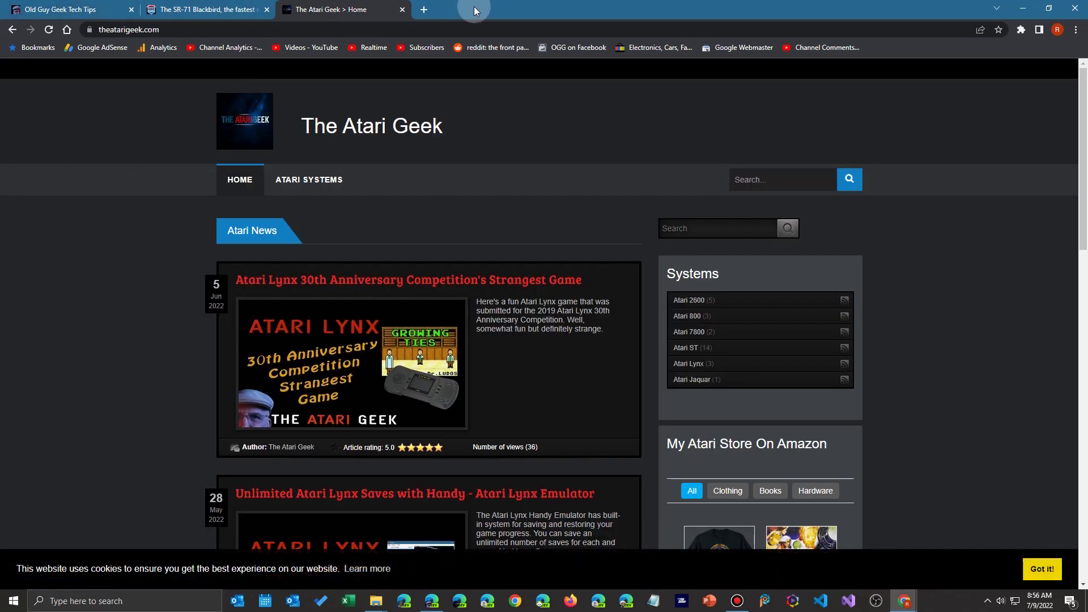
drag(474, 5, 718, 114)
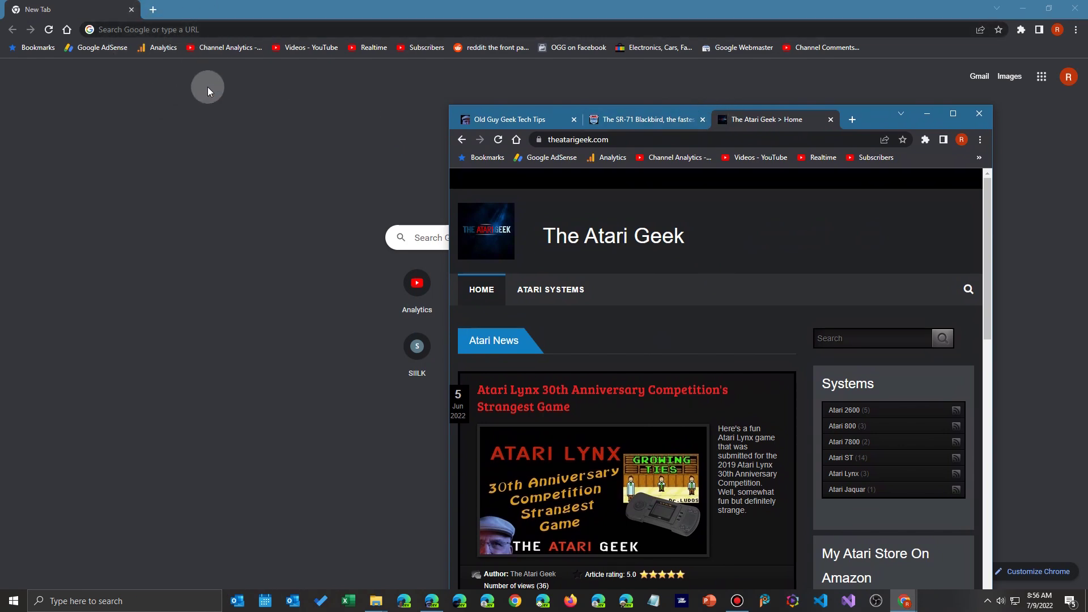
click(979, 113)
click(1078, 29)
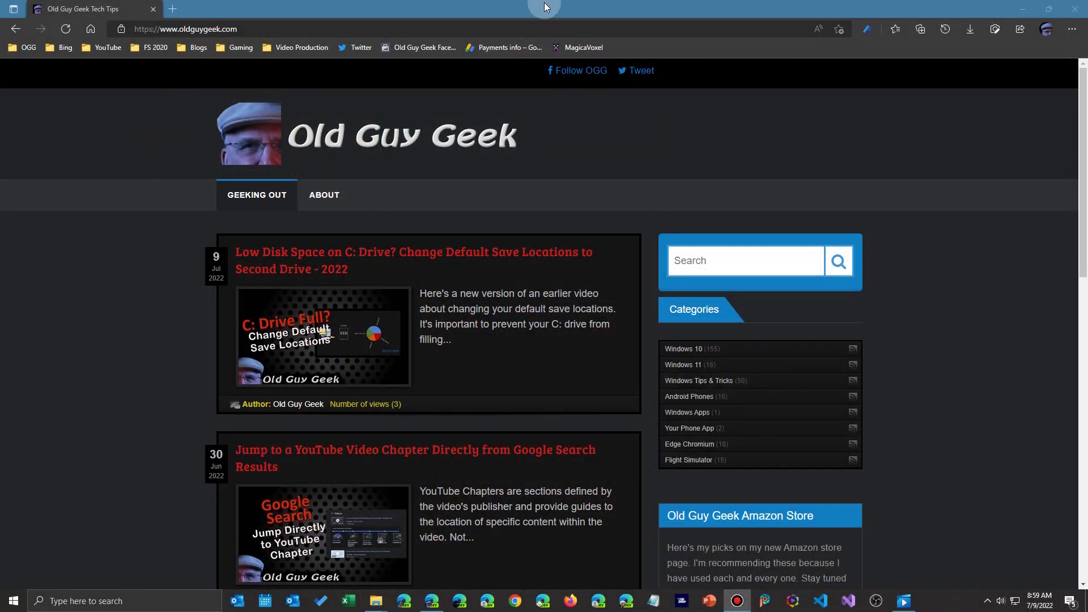
- Open Edge's History panel, show only recently closed items, then dismiss the panel
click(1072, 30)
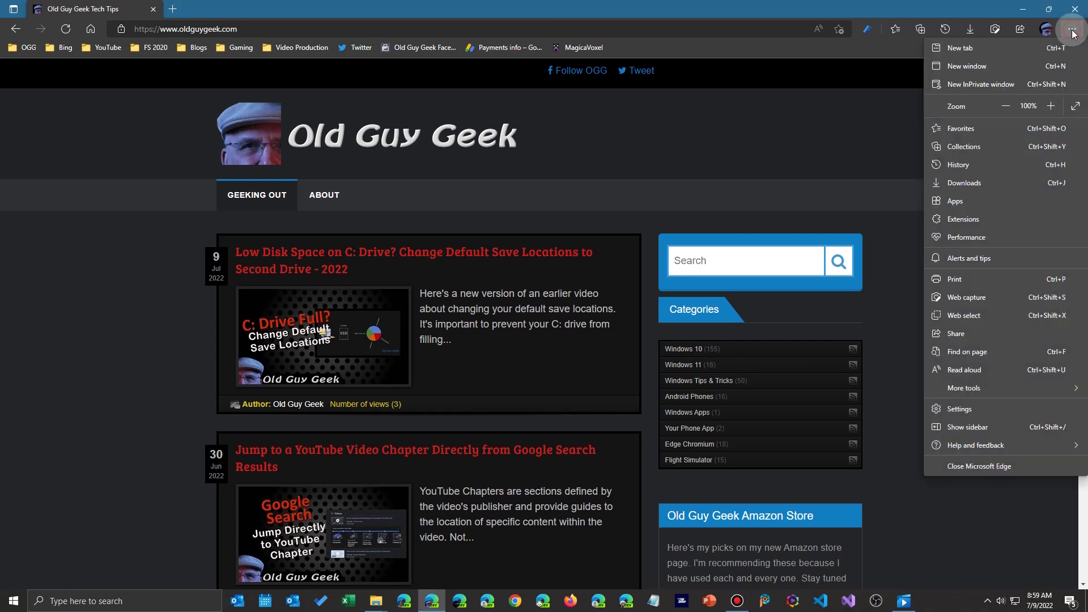
click(955, 166)
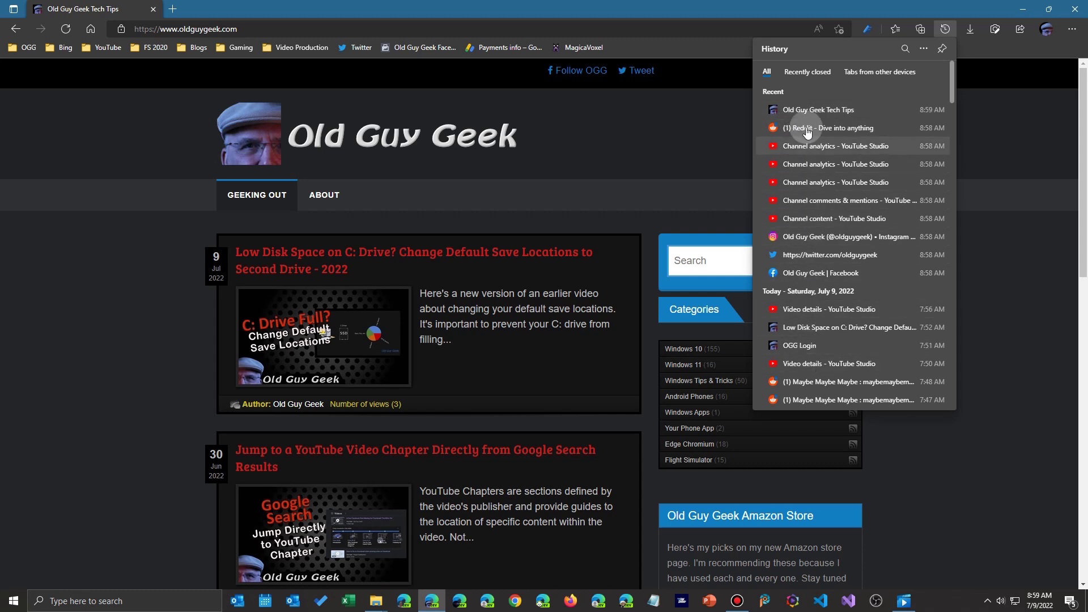
click(808, 71)
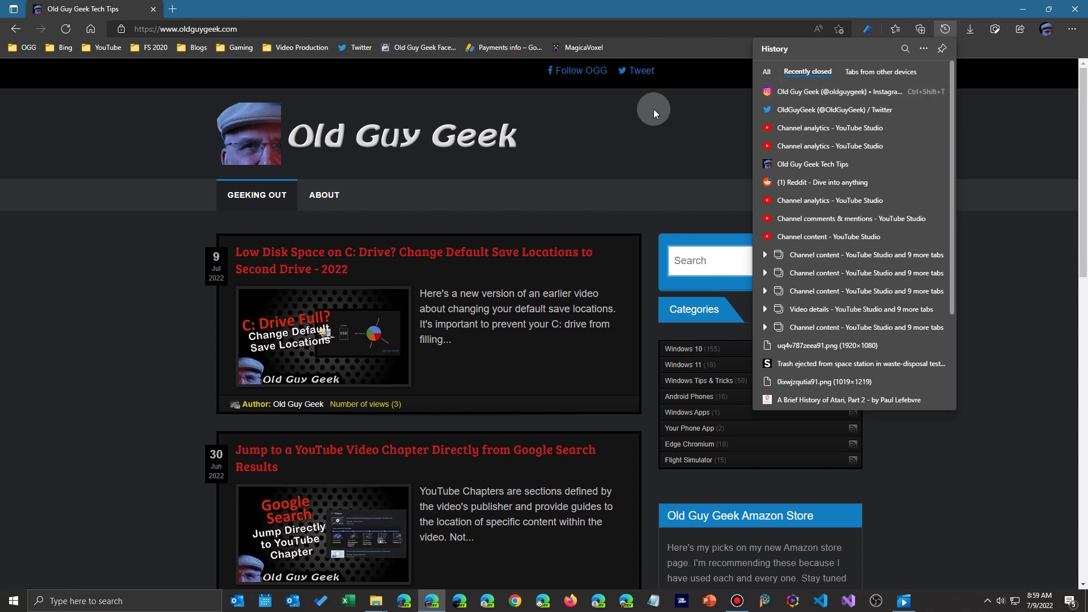
click(638, 120)
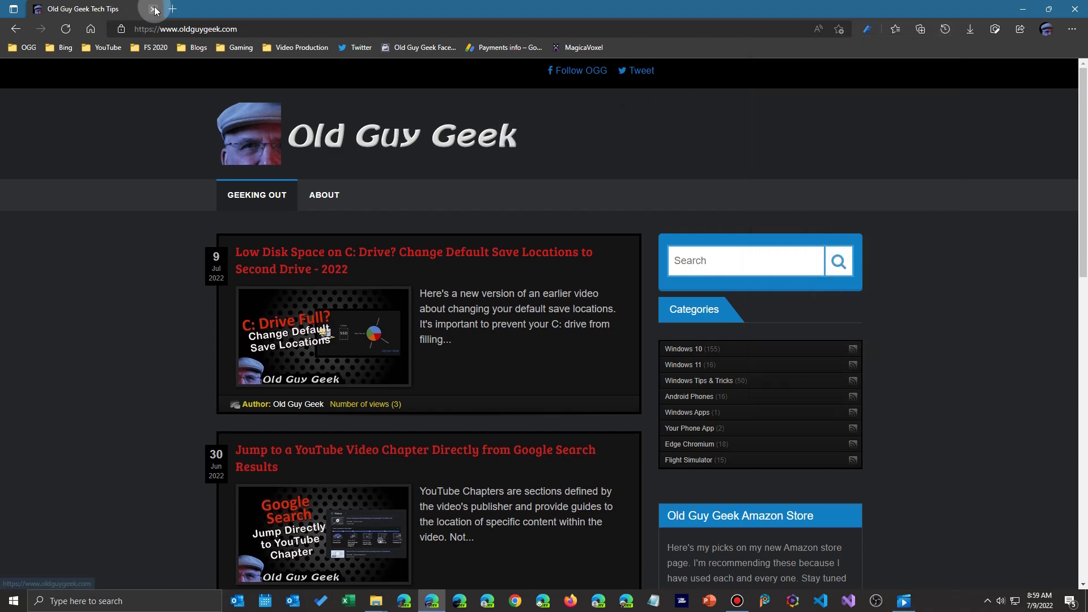
- Open thesr71blackbird.com and theatarigeek.com in two new Edge tabs
click(173, 9)
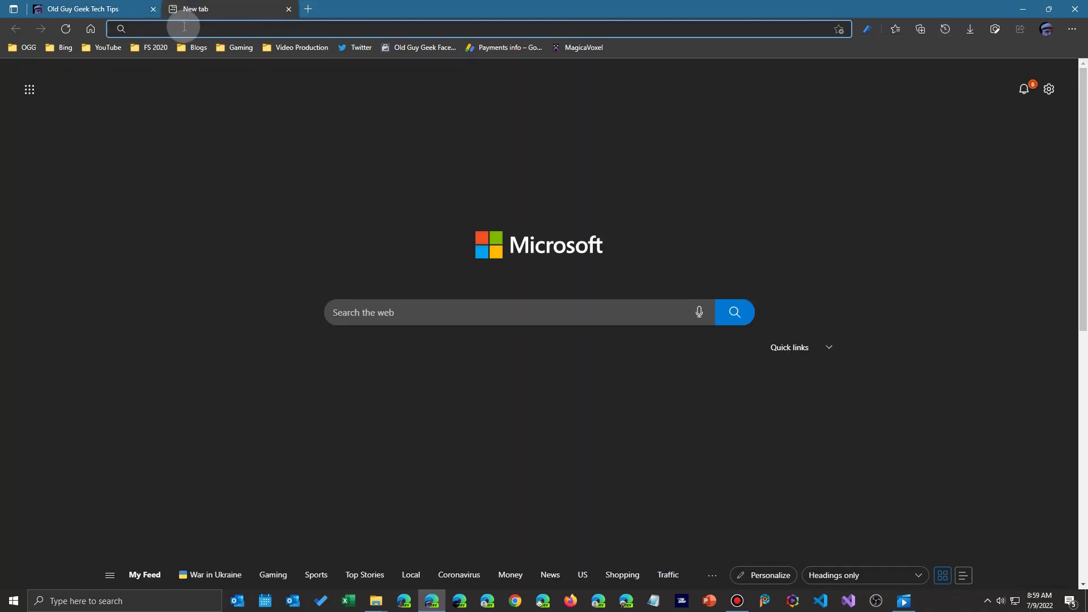
text(thesr)
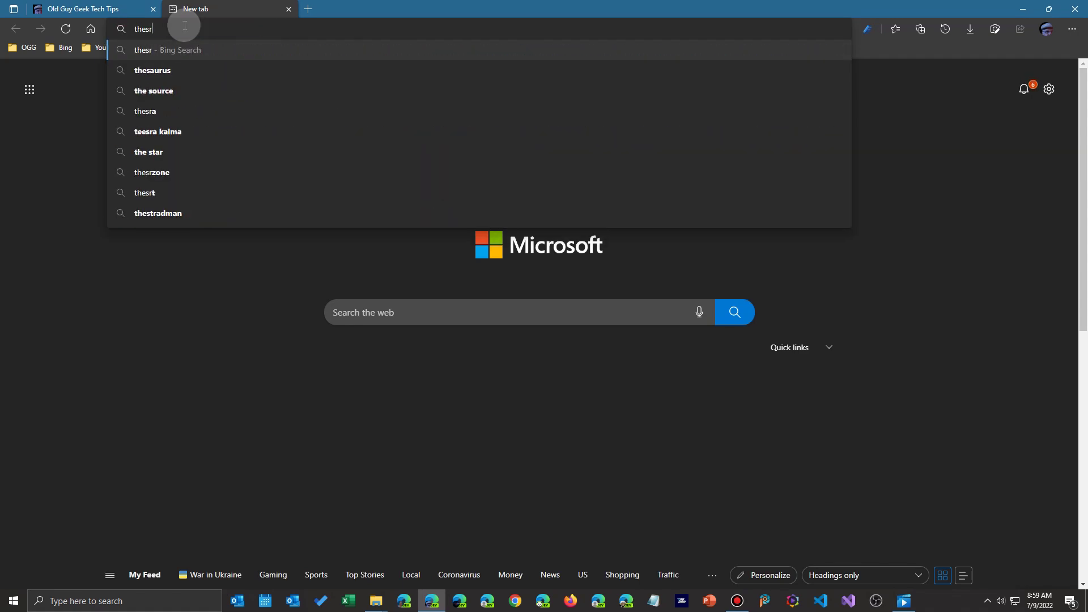
text(71b)
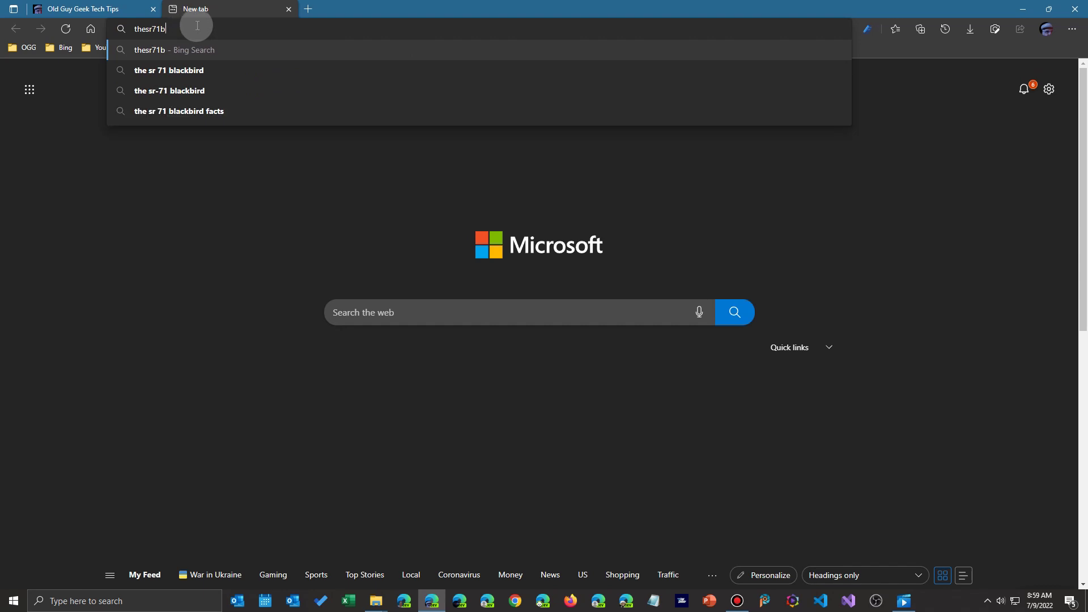
text(lackbird.com)
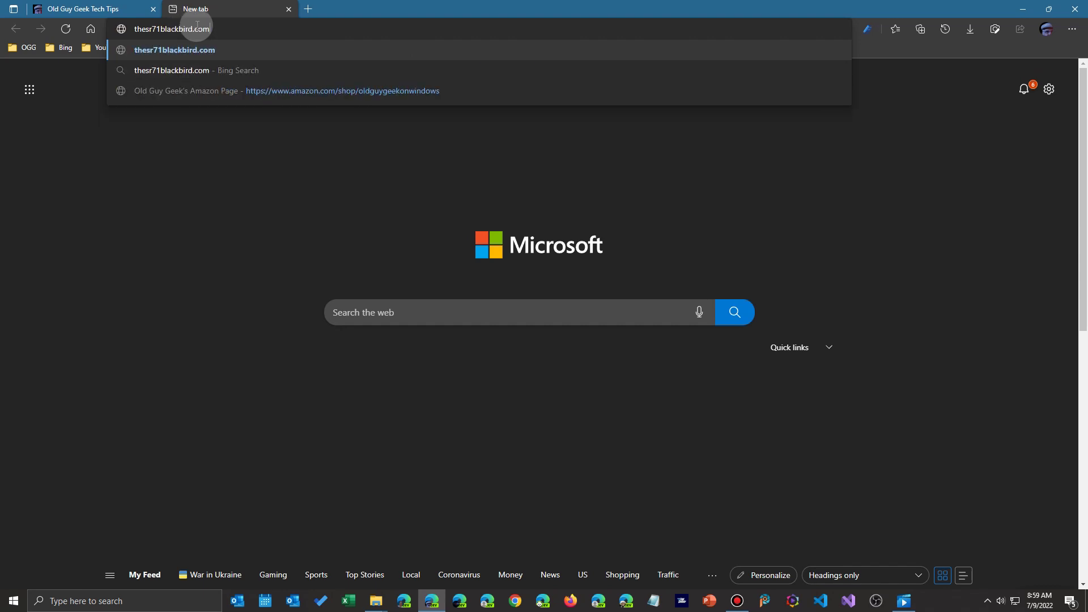
key(Return)
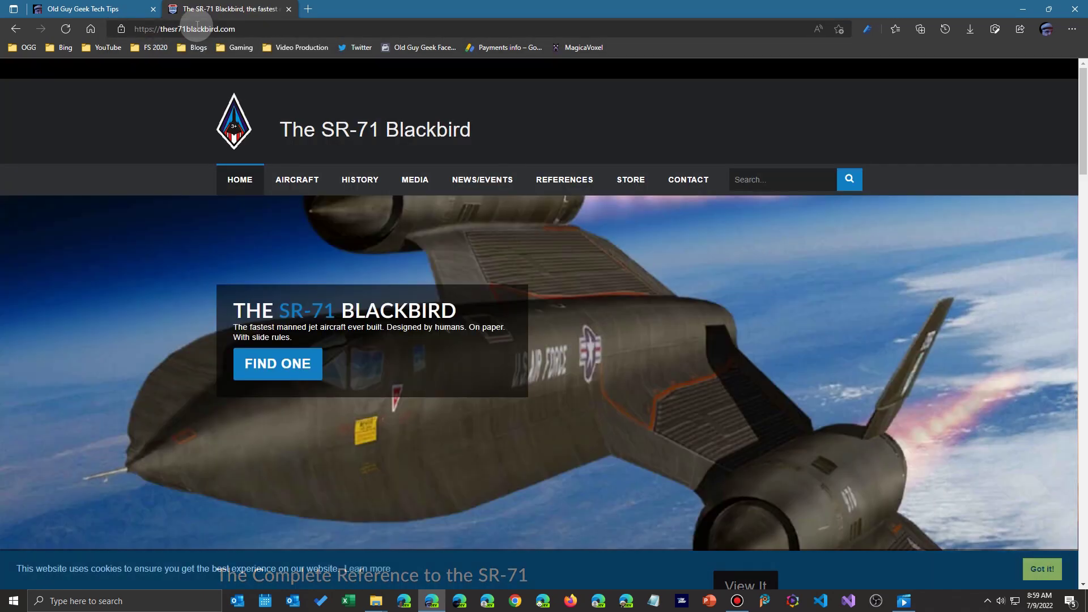
click(309, 9)
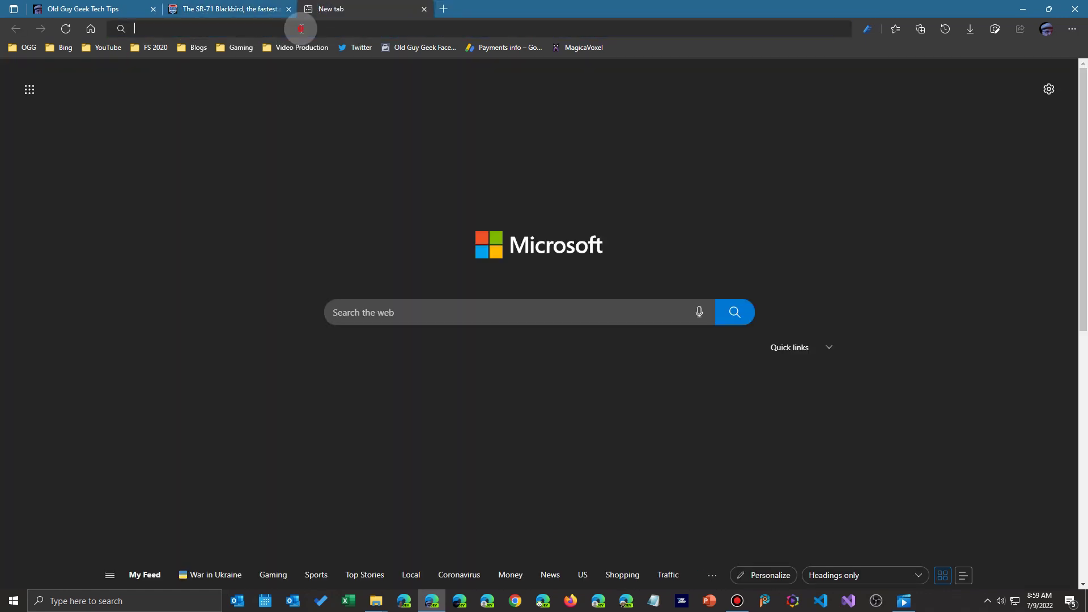
text(theat)
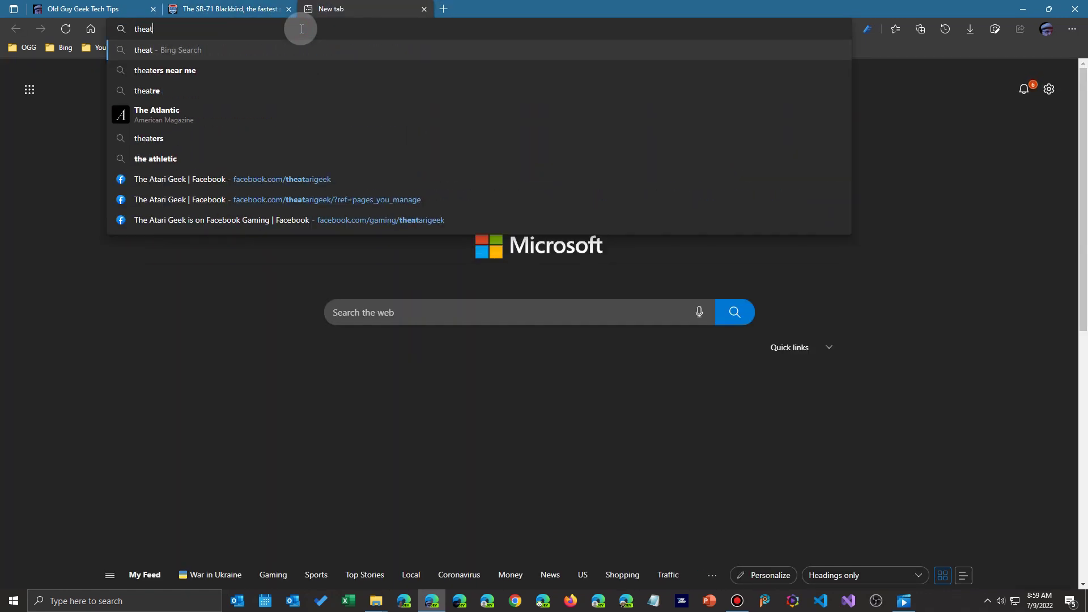
text(arigee)
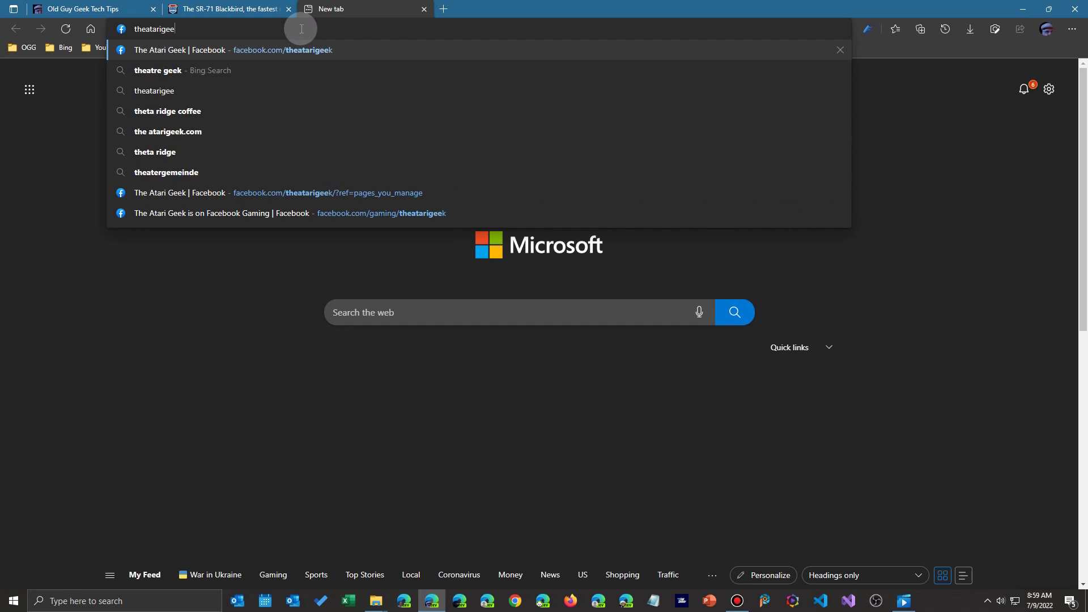
text(k.com)
key(Return)
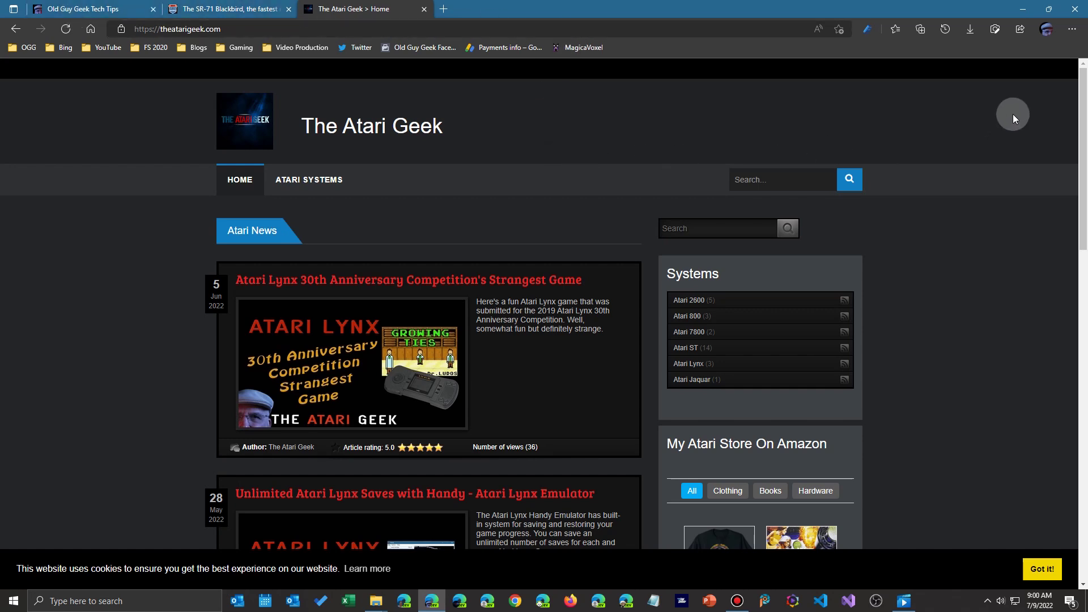
- Open Edge's History panel, switch between Recently closed and All, then close it
click(1072, 29)
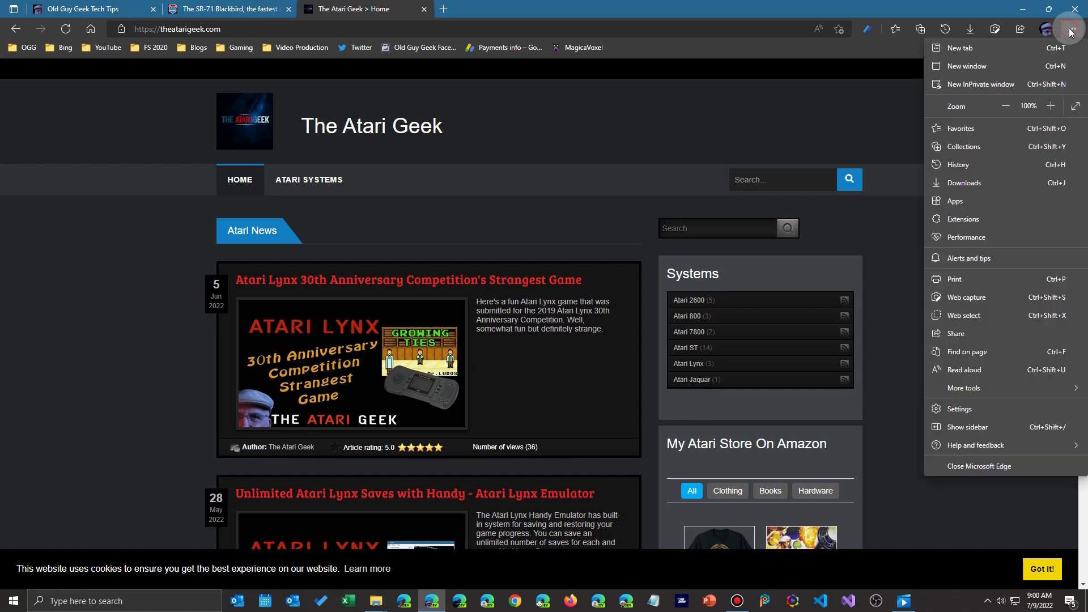
click(941, 164)
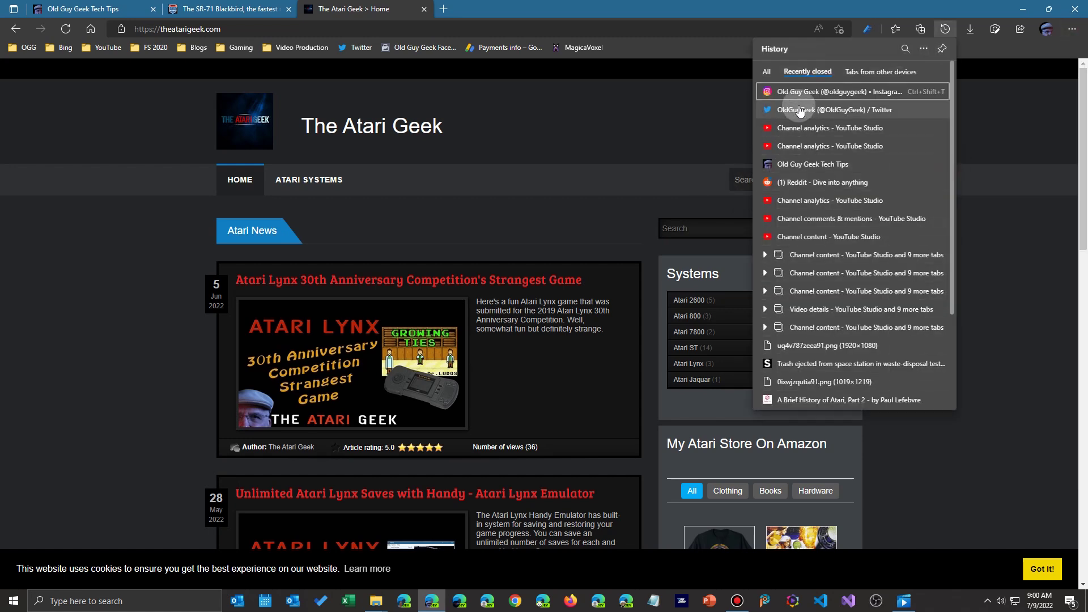
click(799, 74)
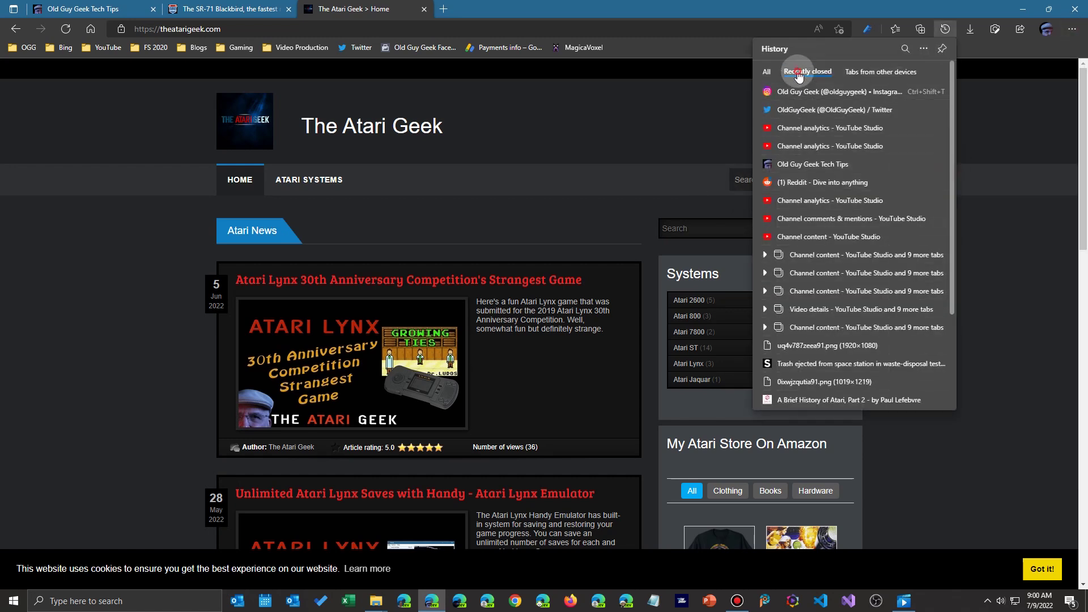
click(767, 72)
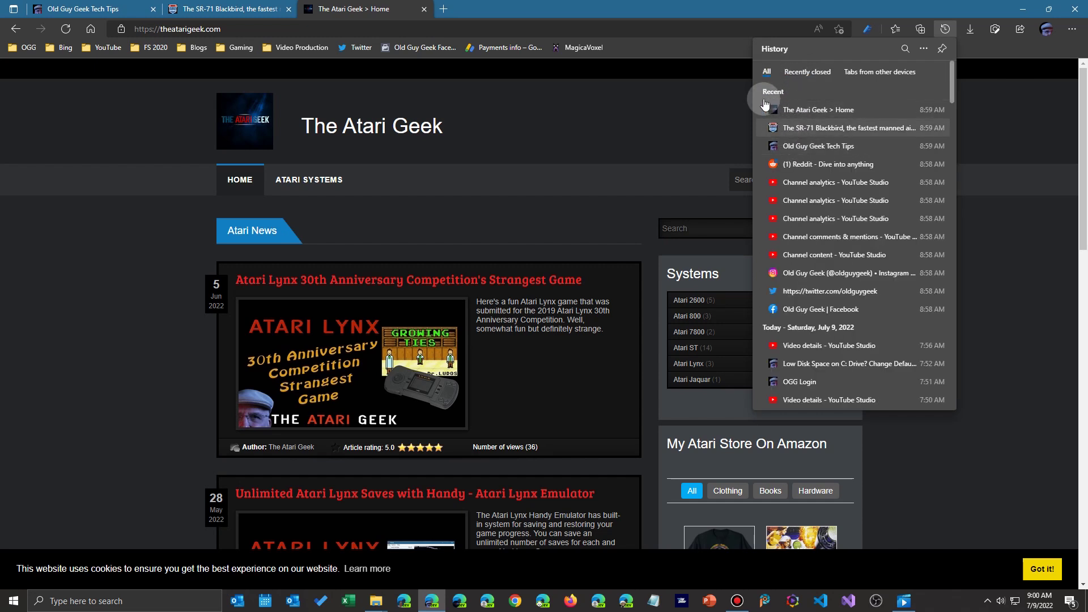
click(719, 9)
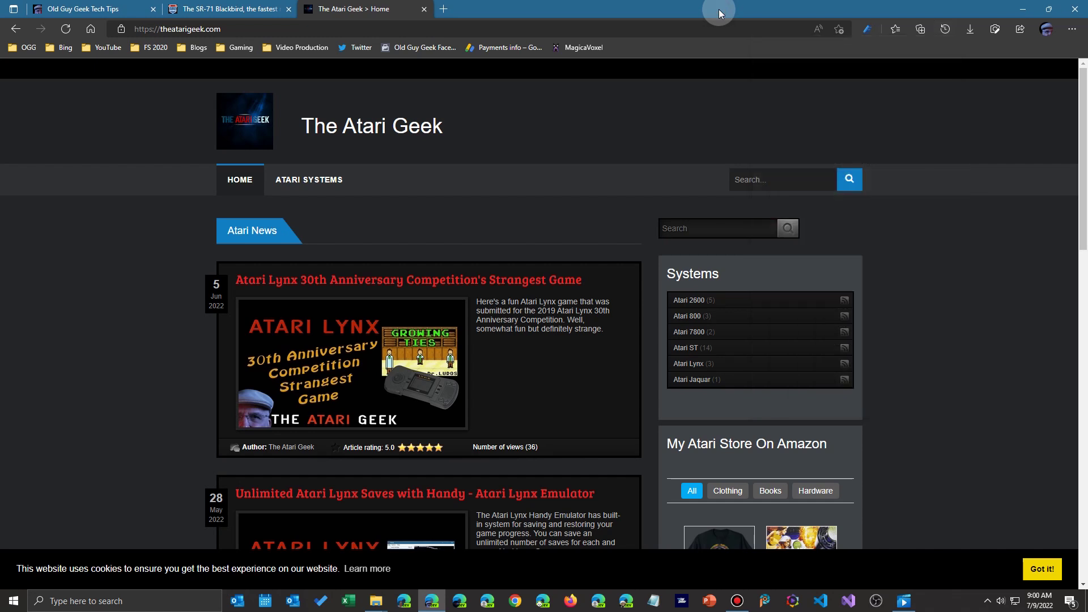
- Reopen and dismiss the History panel from the toolbar, then close The Atari Geek tab
click(946, 31)
click(755, 11)
click(424, 10)
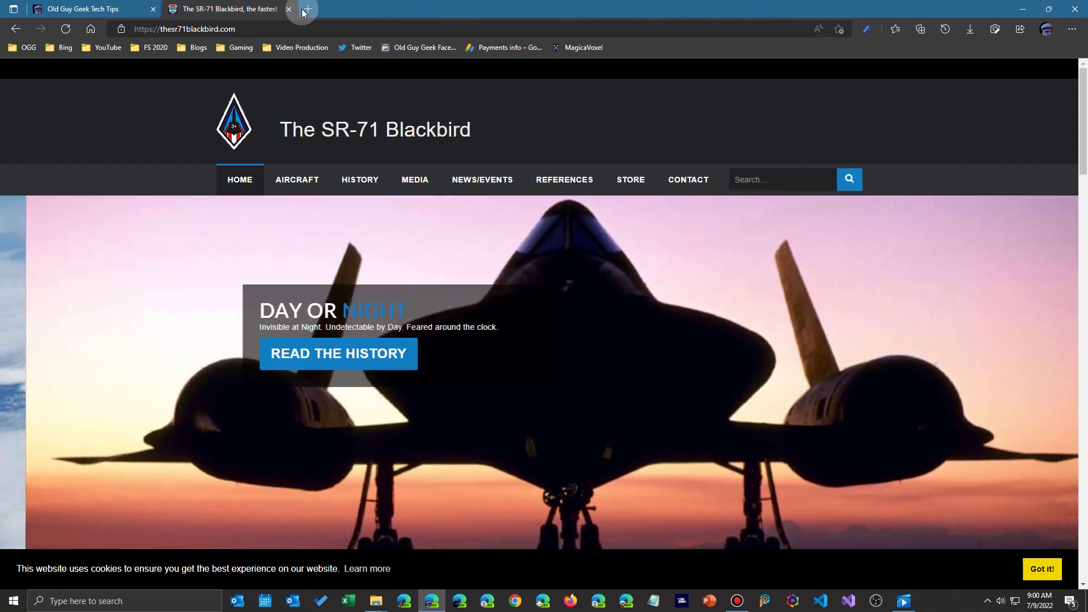
- Close the SR-71 Blackbird tab, then restore it and The Atari Geek via Reopen closed tab
click(288, 9)
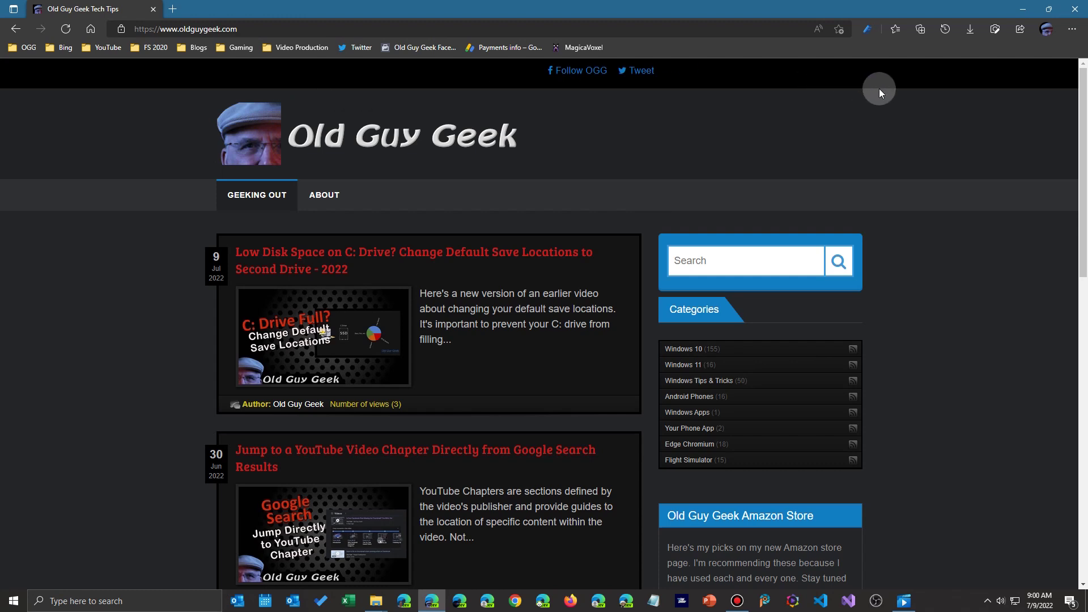
right_click(173, 13)
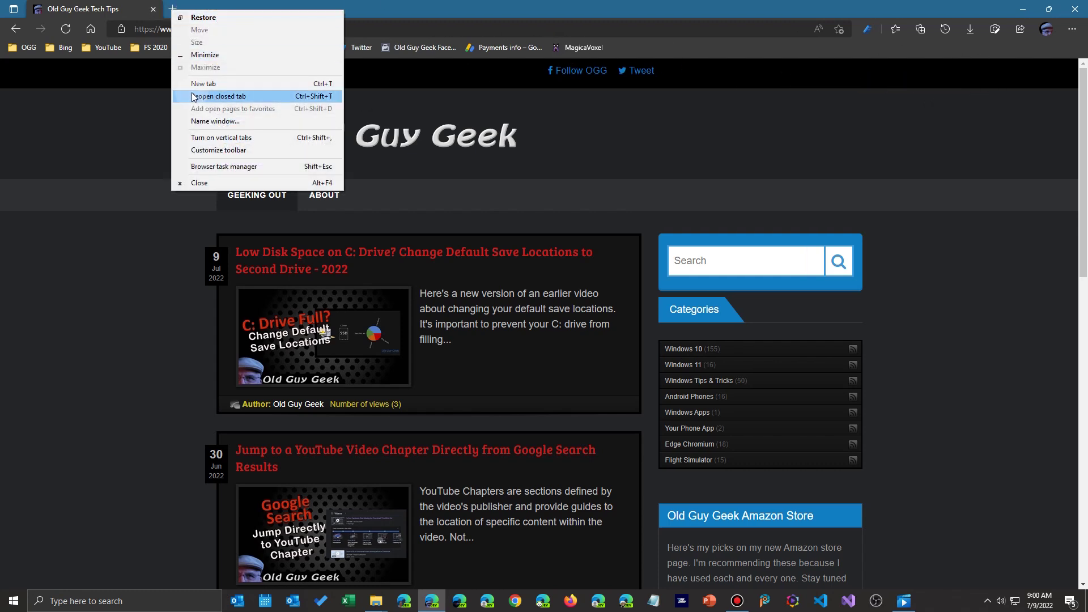
click(238, 97)
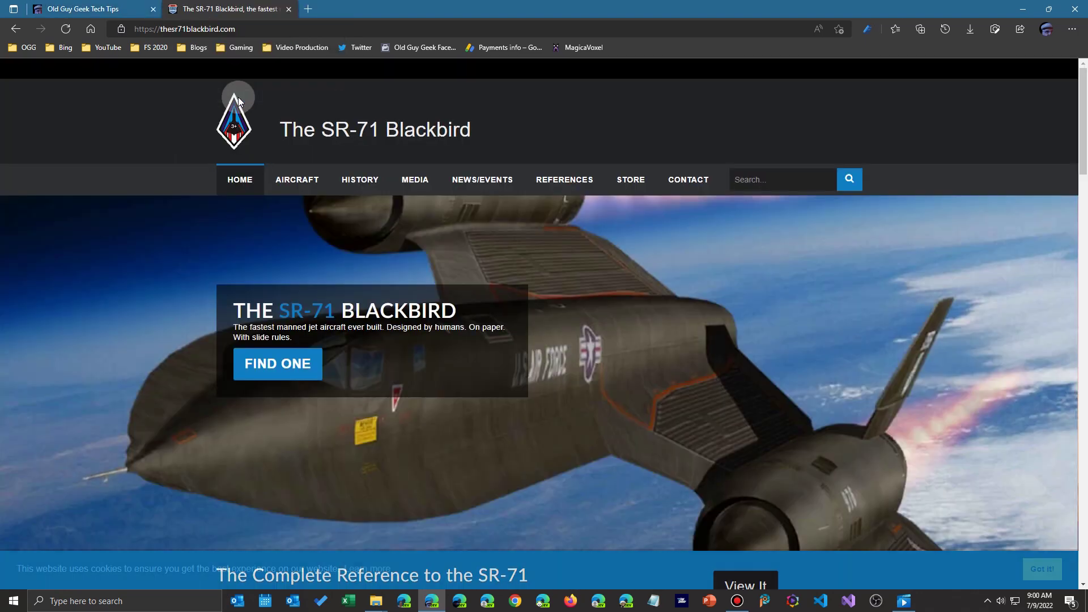
right_click(308, 10)
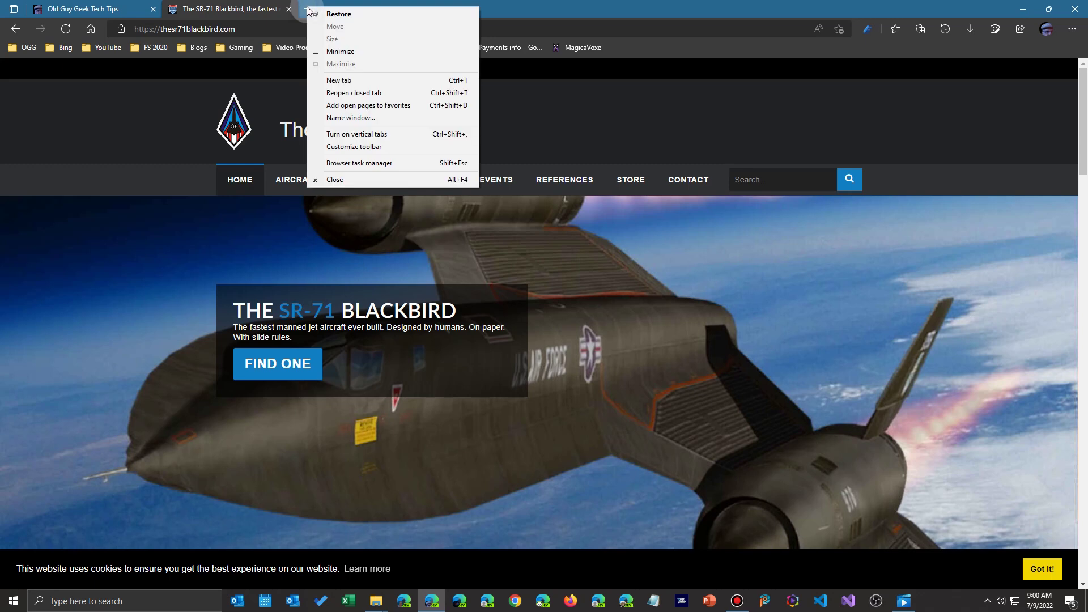
click(348, 93)
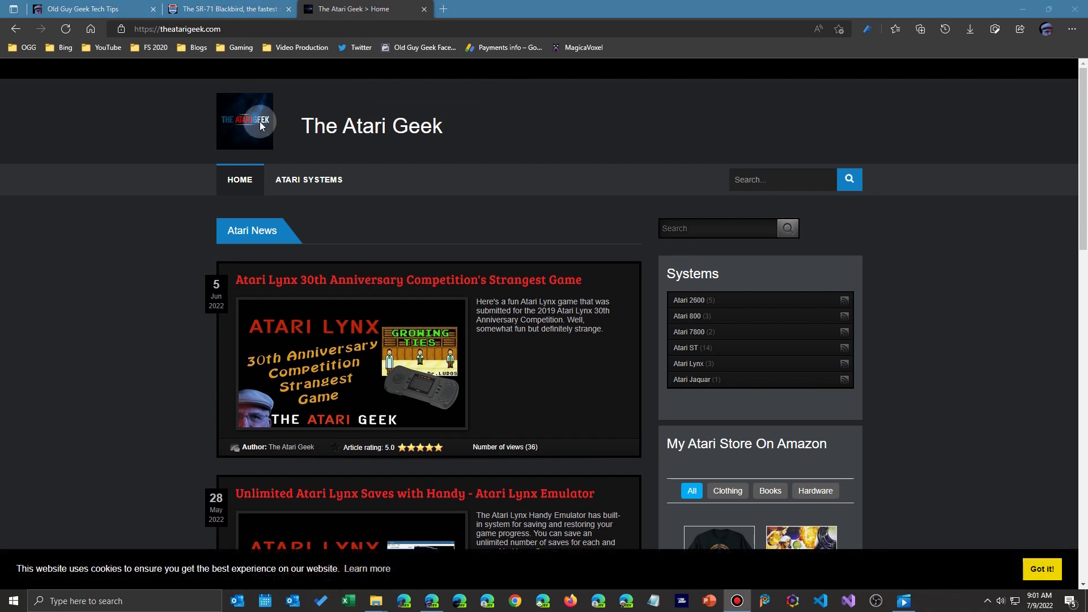
- With the History panel open, close The Atari Geek and SR-71 Blackbird tabs
click(1074, 29)
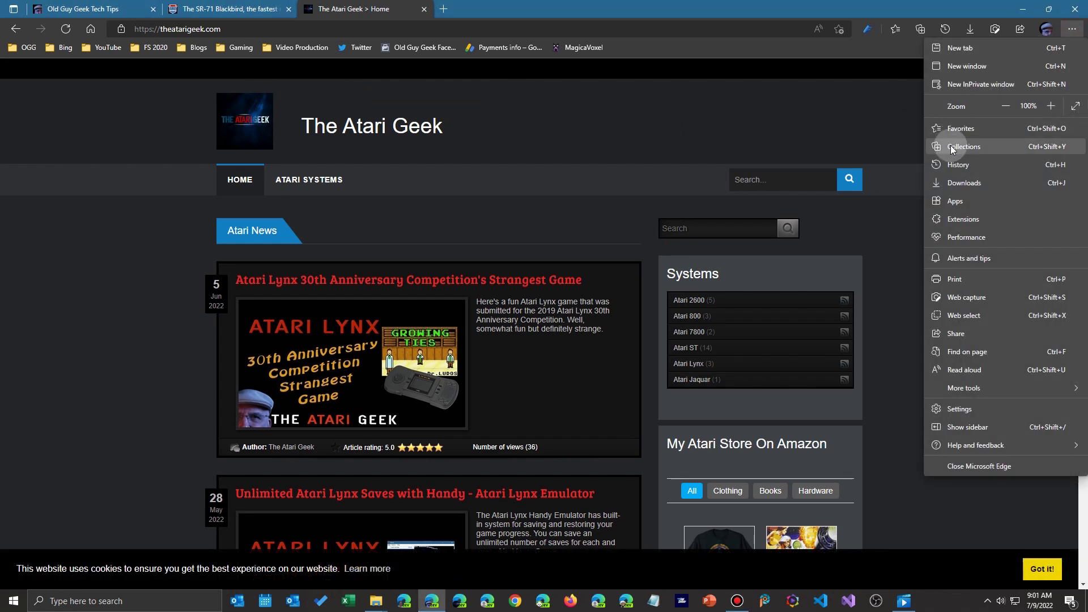
click(953, 164)
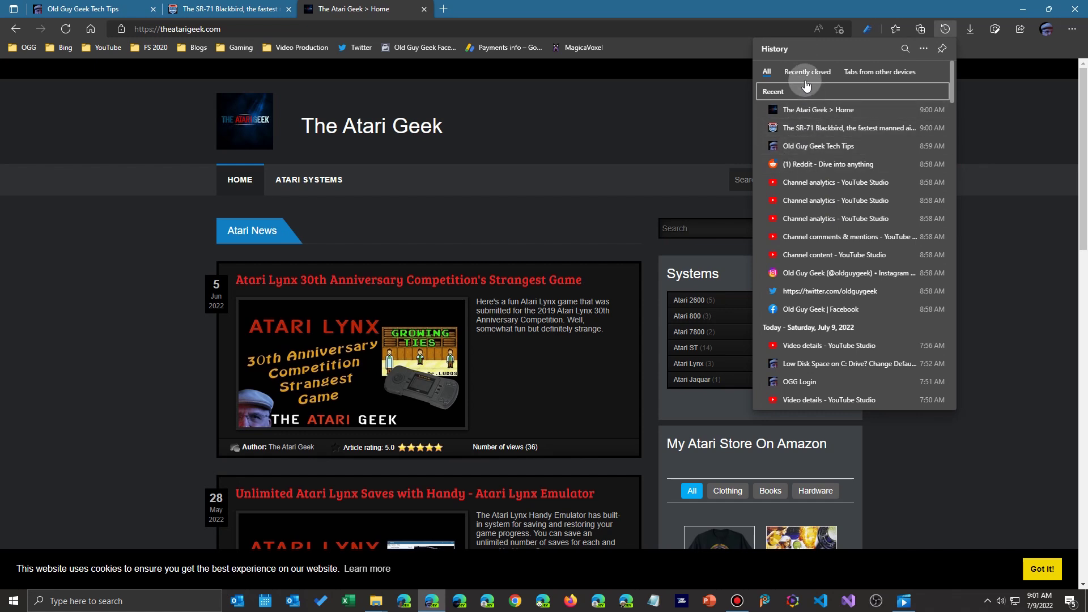
click(424, 10)
click(288, 9)
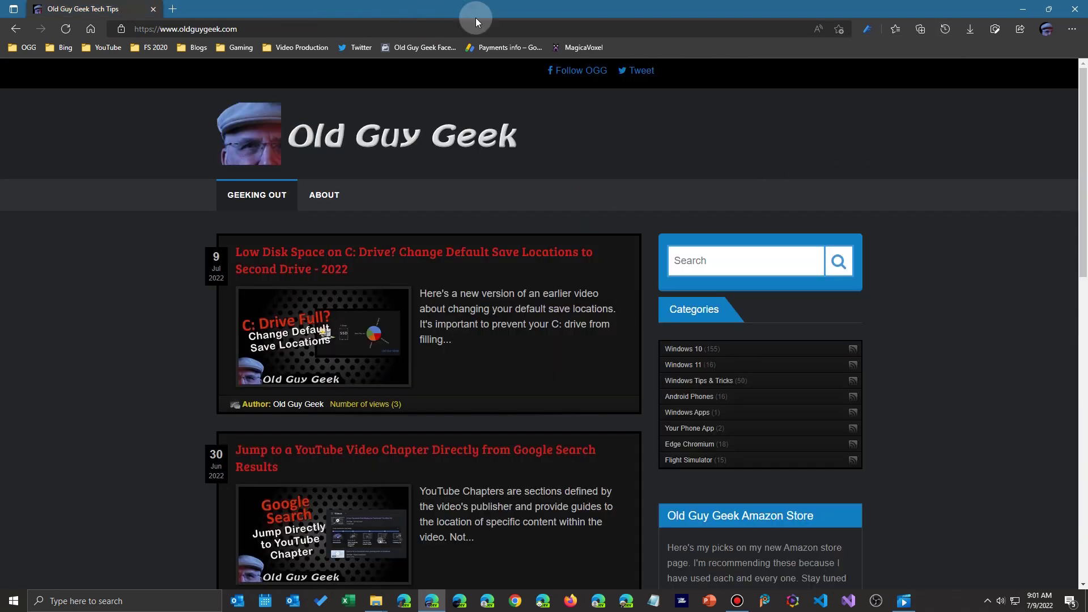
- Show the History panel again from the main menu and dismiss it
click(1072, 29)
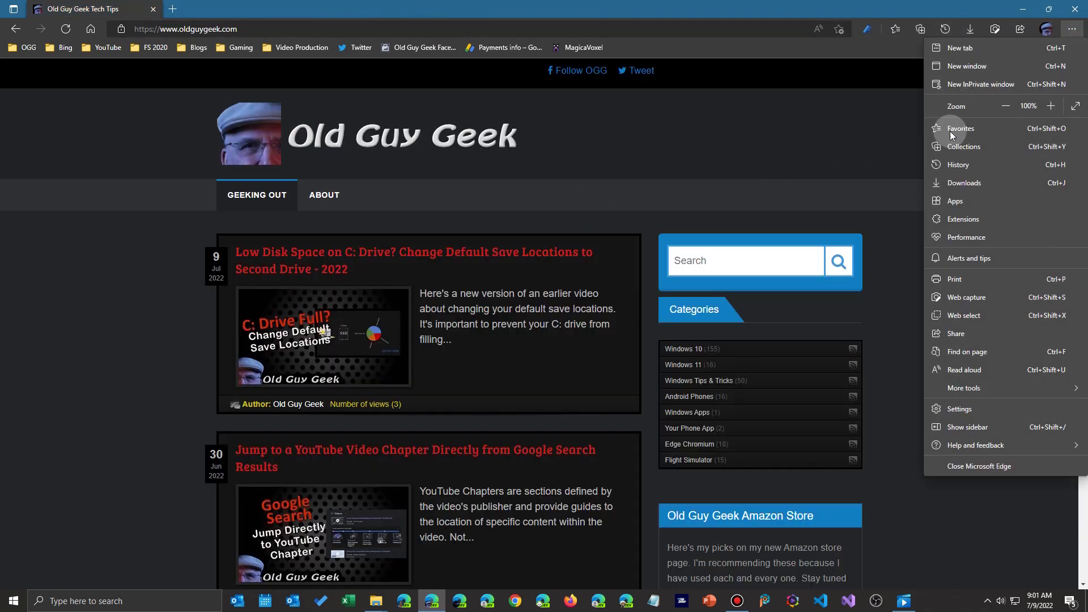
click(947, 164)
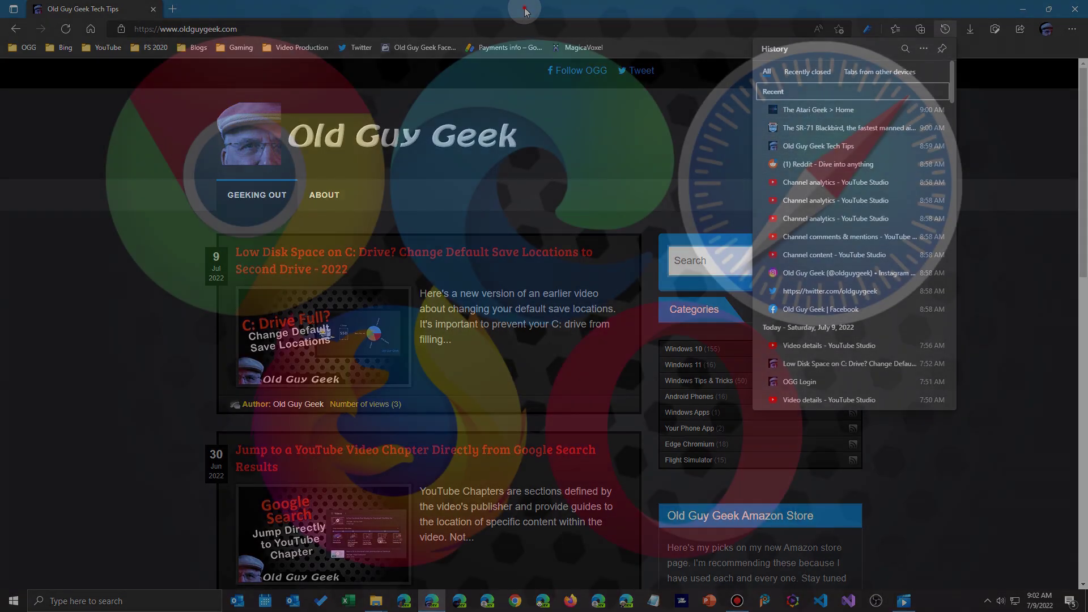
click(527, 18)
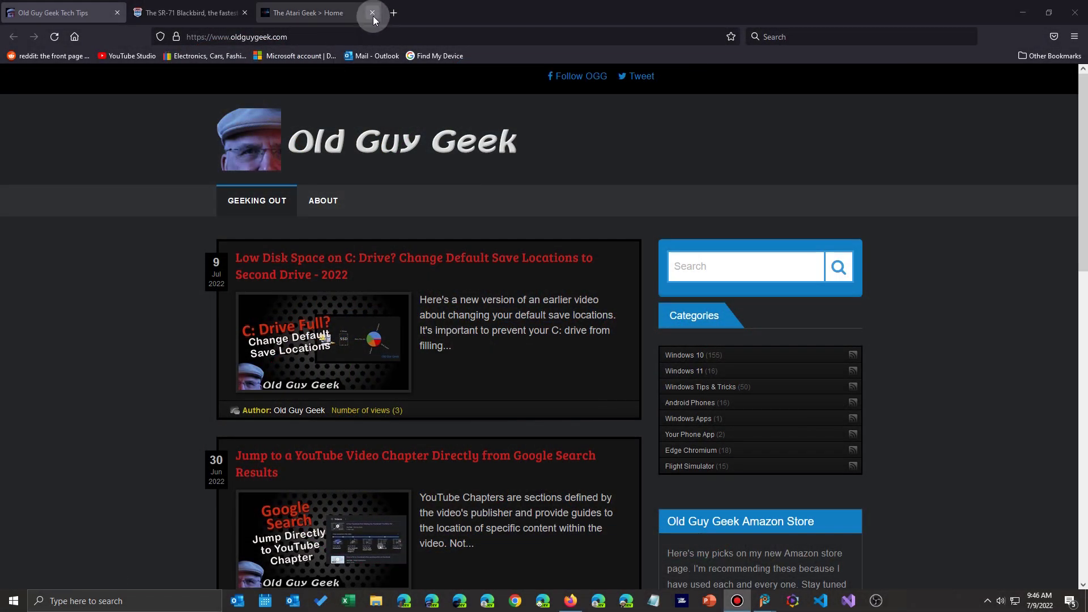
- Close The Atari Geek tab in Firefox and restore it with Reopen Closed Tab from the tab bar
click(372, 13)
right_click(266, 17)
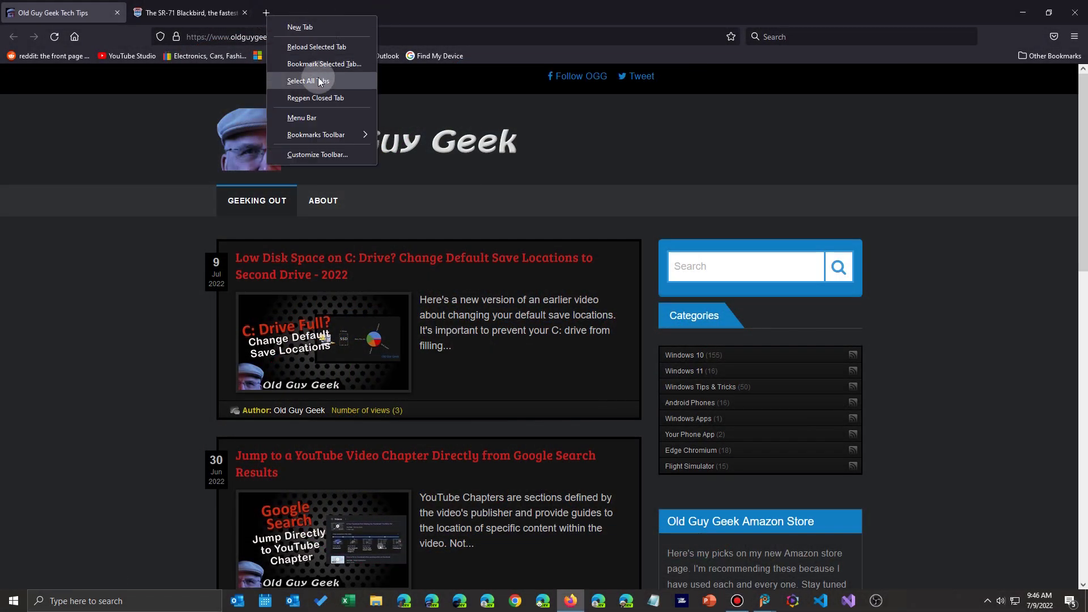
click(314, 99)
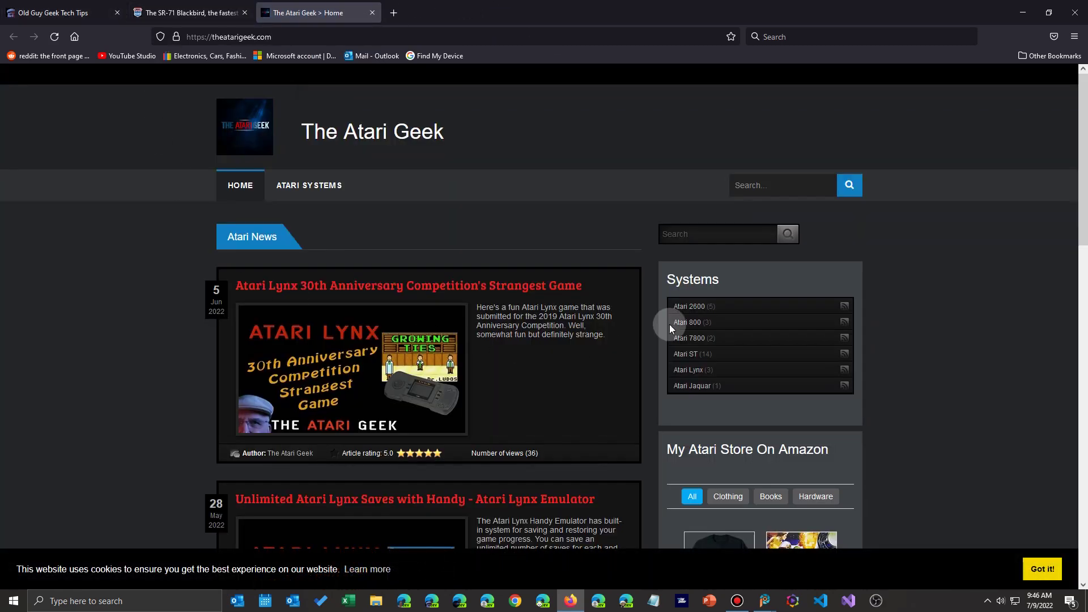